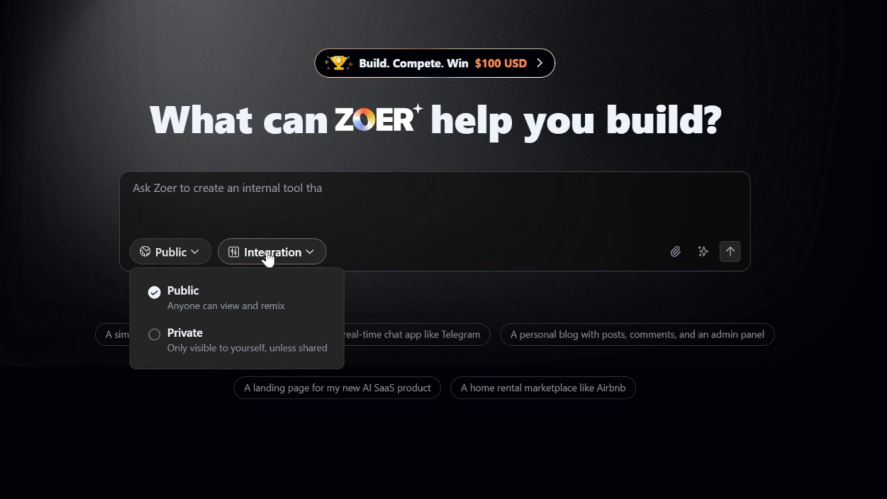
Turn on the Database, Authentication, File Upload and AI Image Generation integrations, then switch on Stripe Payment.
{"action": "left_click", "coordinate": [293, 254]}
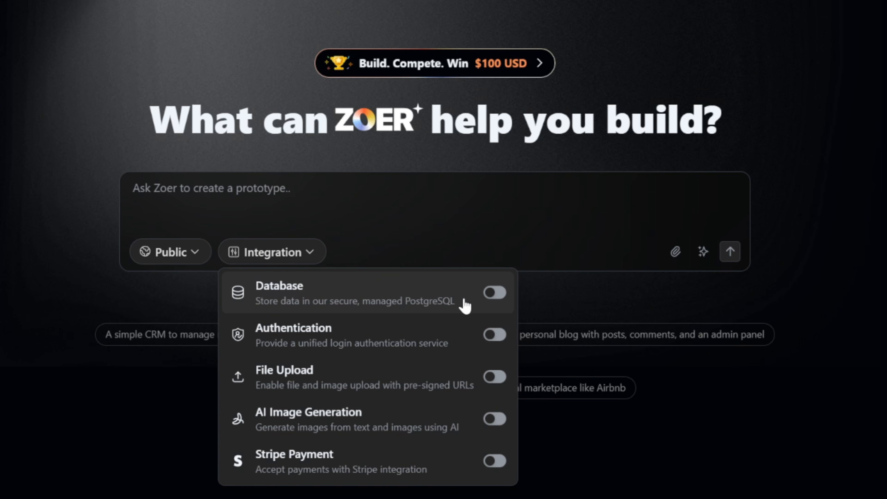
{"action": "left_click", "coordinate": [500, 297]}
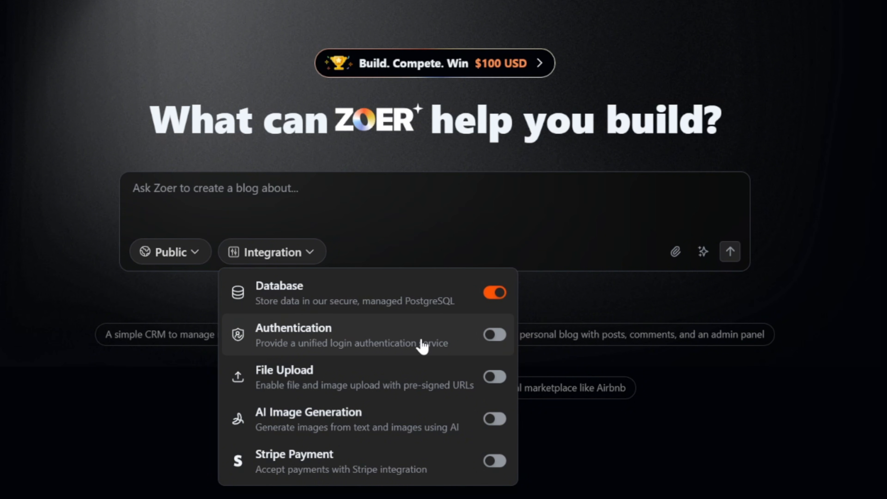
{"action": "left_click", "coordinate": [492, 337]}
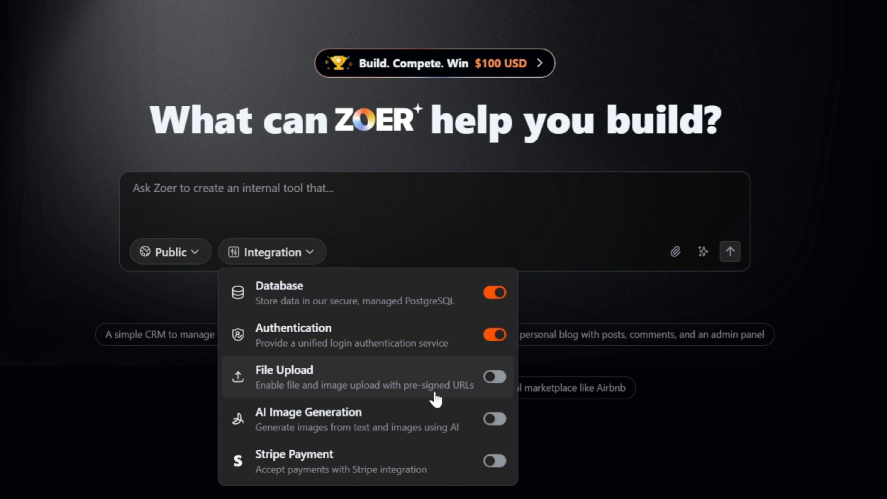
{"action": "left_click", "coordinate": [498, 379]}
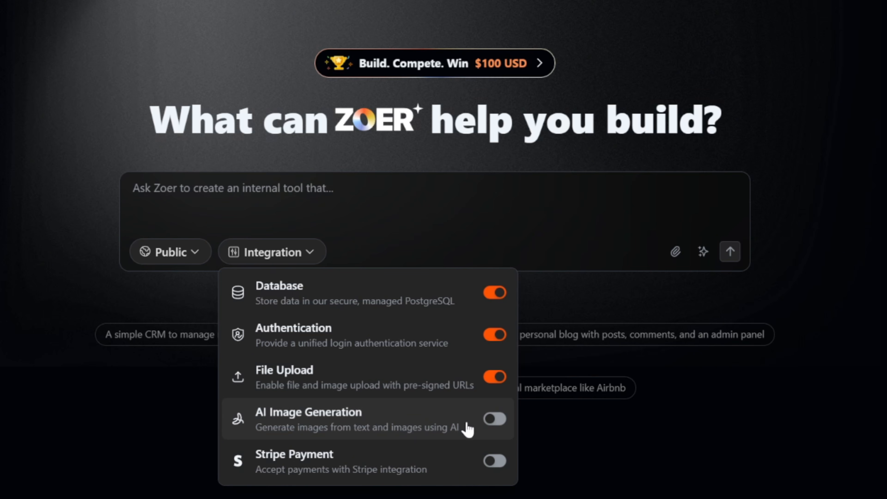
{"action": "left_click", "coordinate": [489, 420]}
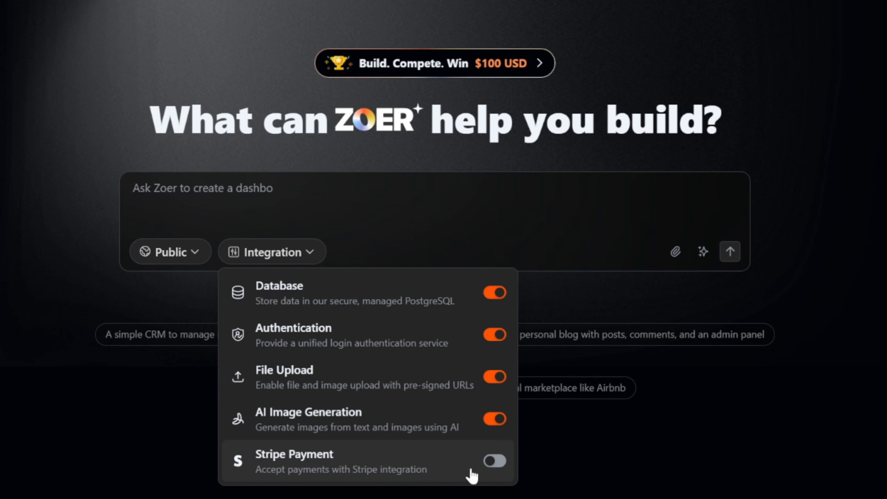
{"action": "left_click", "coordinate": [495, 461]}
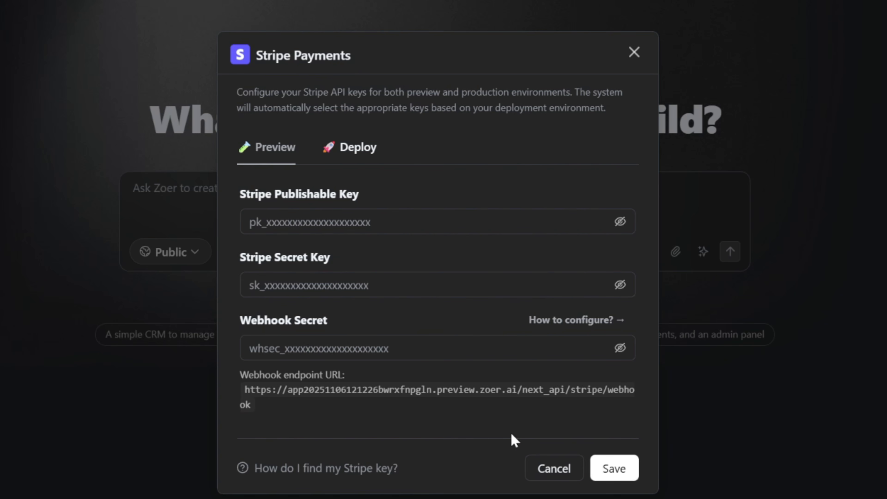
Switch the Stripe Payments dialog to the Deploy keys and save the settings.
{"action": "left_click", "coordinate": [356, 148]}
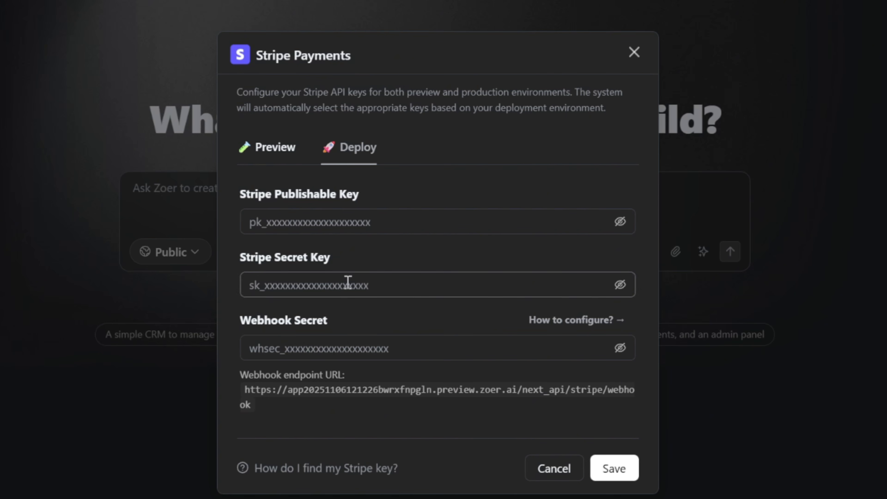
{"action": "left_click", "coordinate": [616, 468]}
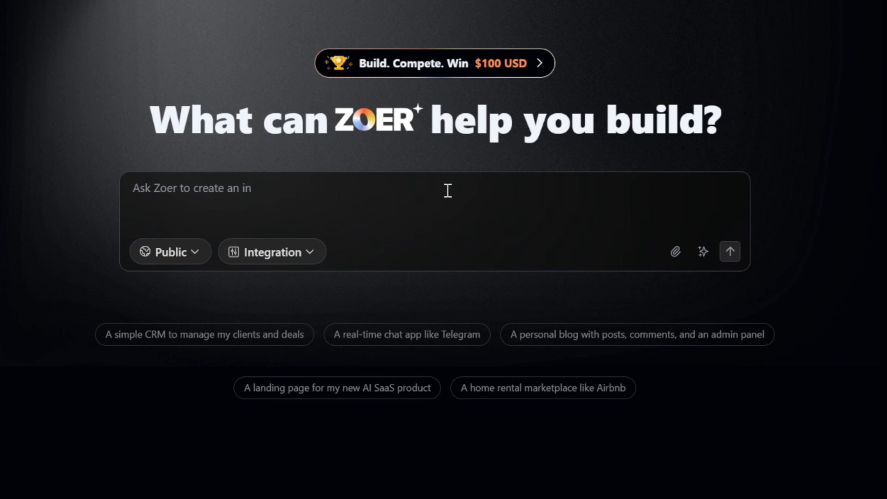
Paste the full AI Image Generator app description into the prompt and submit it for planning.
{"action": "key", "text": "ctrl+v"}
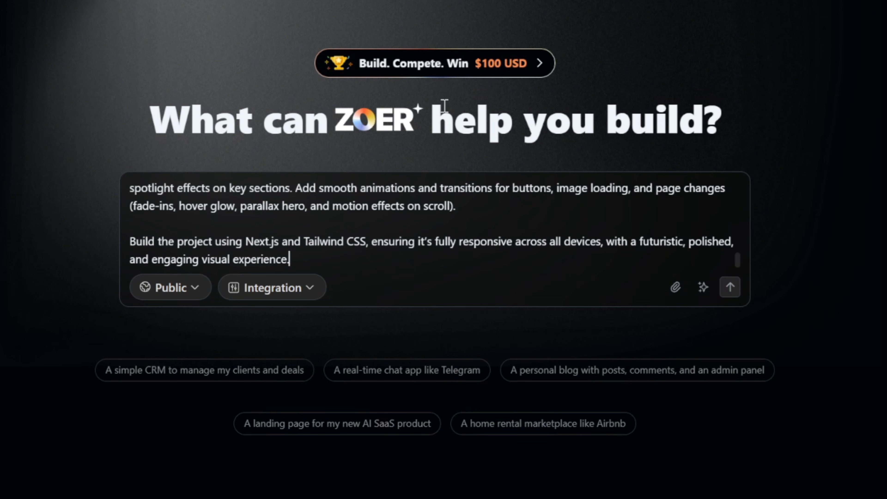
{"action": "scroll", "coordinate": [440, 224], "scroll_direction": "up", "scroll_amount": 10}
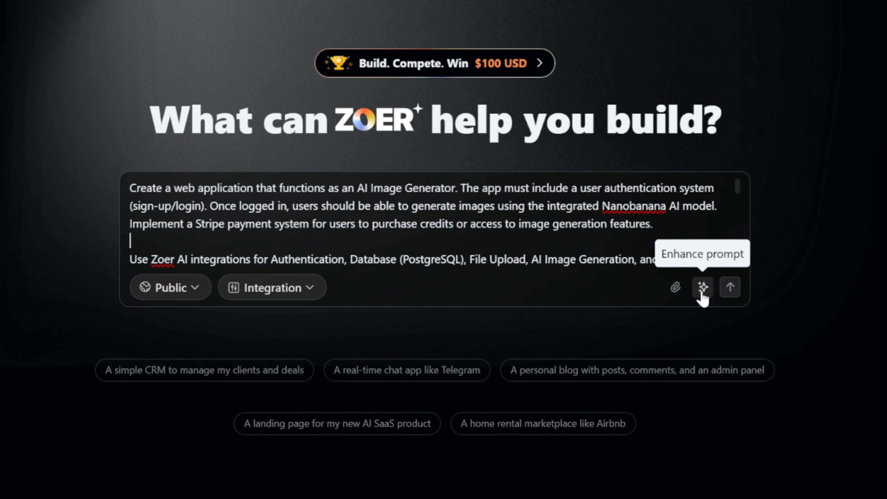
{"action": "left_click", "coordinate": [731, 288]}
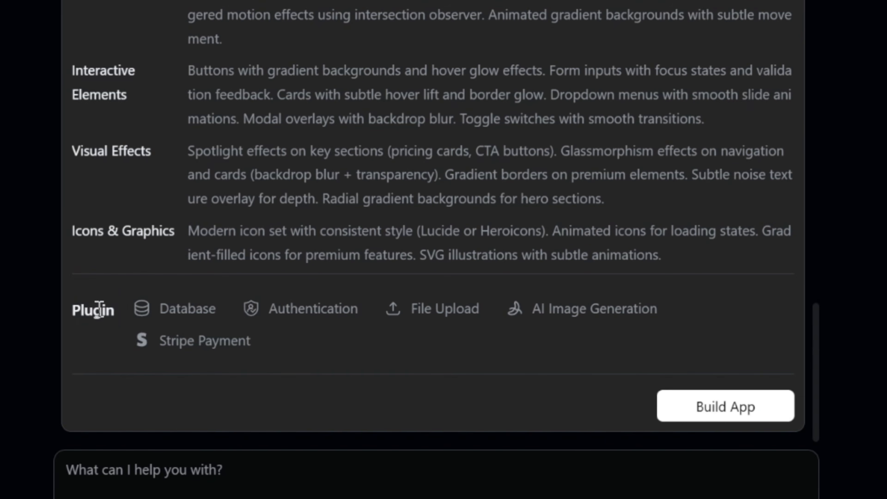
Review the generated AI Image Generator Platform plan and start Build App.
{"action": "double_click", "coordinate": [252, 363]}
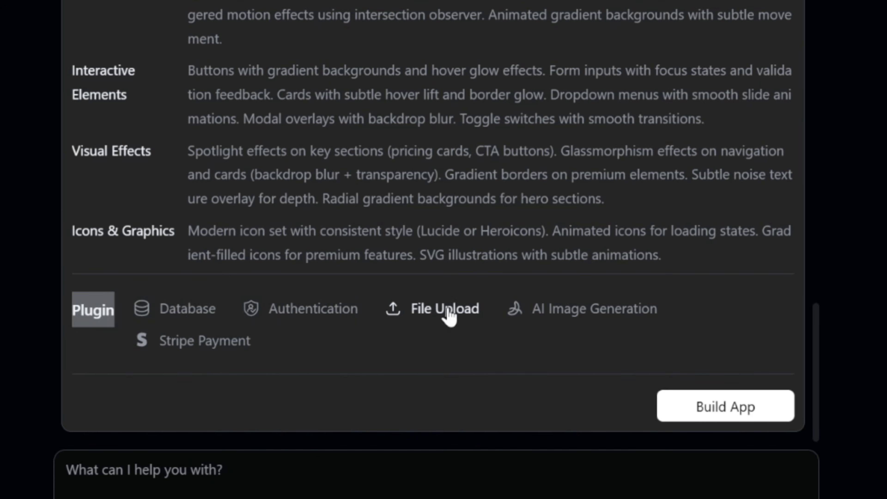
{"action": "middle_click", "coordinate": [309, 394]}
{"action": "scroll", "coordinate": [308, 394], "scroll_direction": "up", "scroll_amount": 20}
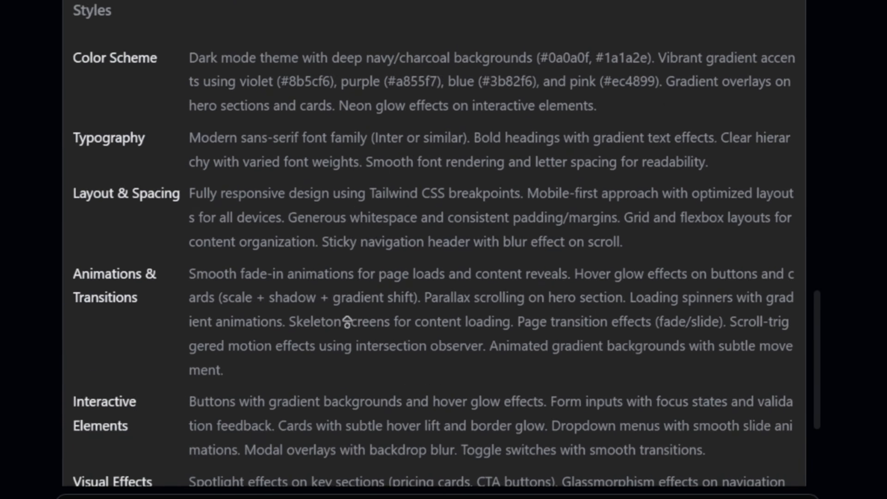
{"action": "scroll", "coordinate": [351, 495], "scroll_direction": "up", "scroll_amount": 15}
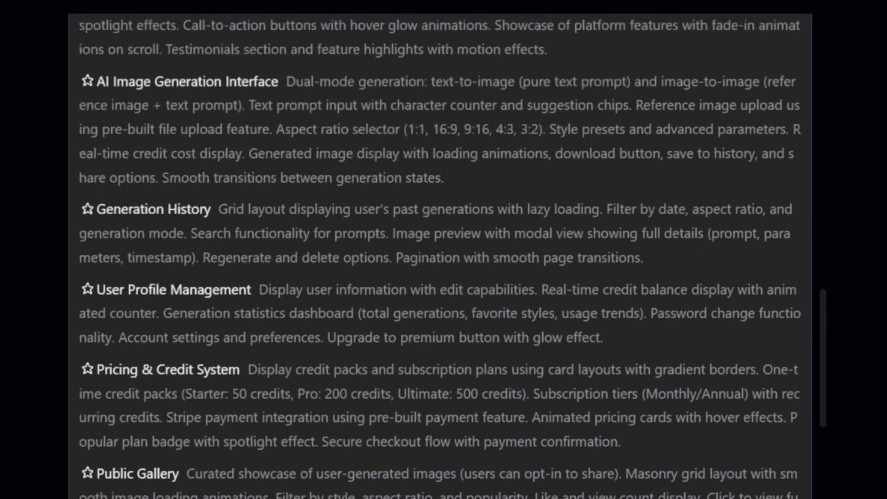
{"action": "scroll", "coordinate": [440, 265], "scroll_direction": "up", "scroll_amount": 3}
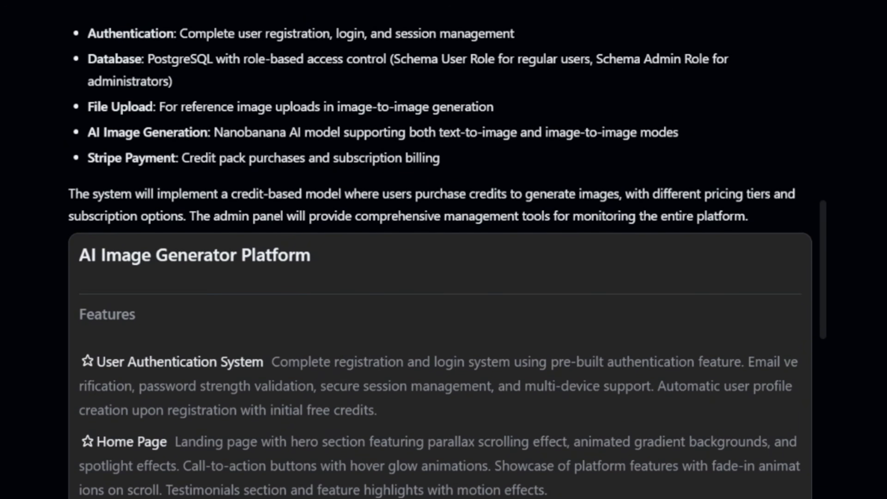
{"action": "scroll", "coordinate": [440, 265], "scroll_direction": "down", "scroll_amount": 5}
{"action": "scroll", "coordinate": [466, 482], "scroll_direction": "down", "scroll_amount": 20}
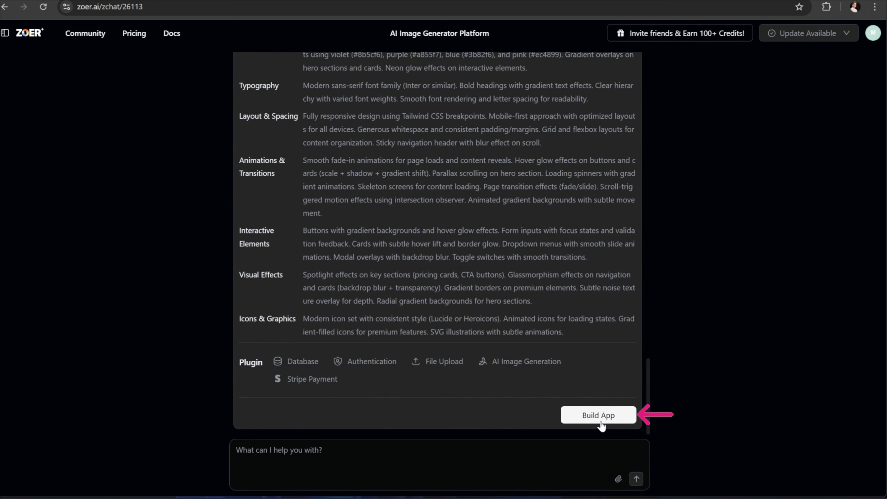
{"action": "left_click", "coordinate": [594, 422]}
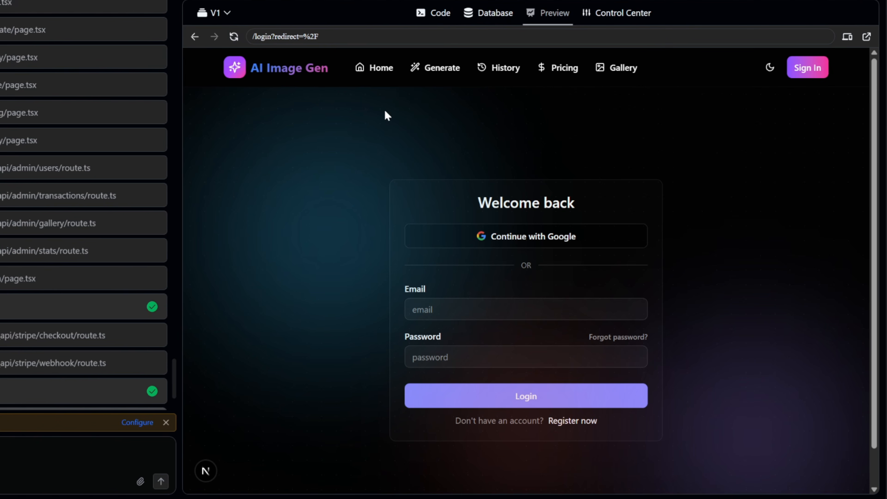
{"action": "left_click", "coordinate": [376, 68]}
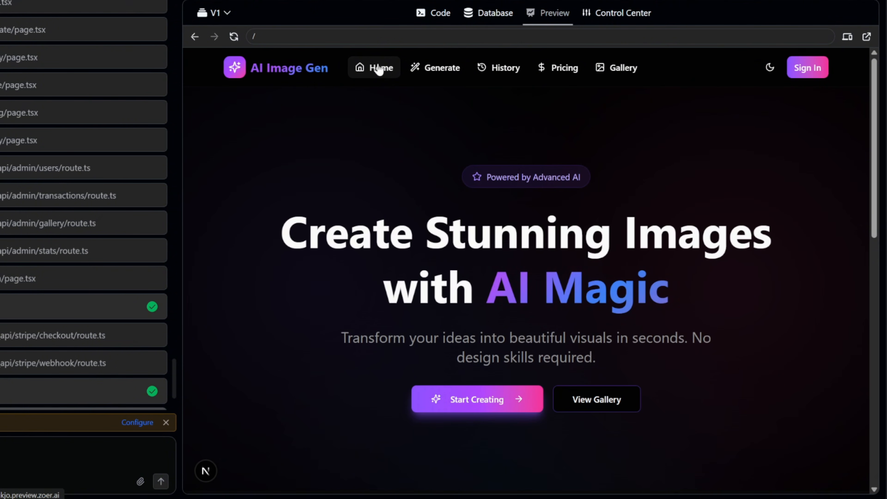
{"action": "scroll", "coordinate": [702, 162], "scroll_direction": "down", "scroll_amount": 5}
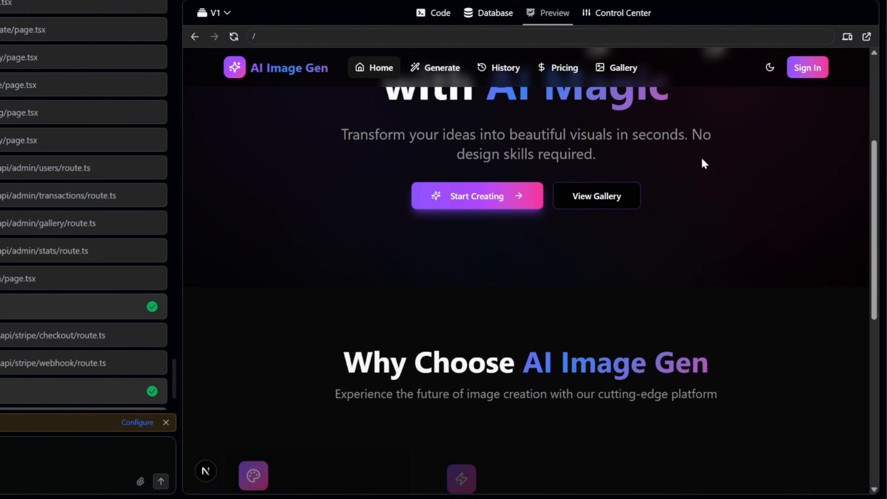
{"action": "scroll", "coordinate": [702, 160], "scroll_direction": "down", "scroll_amount": 10}
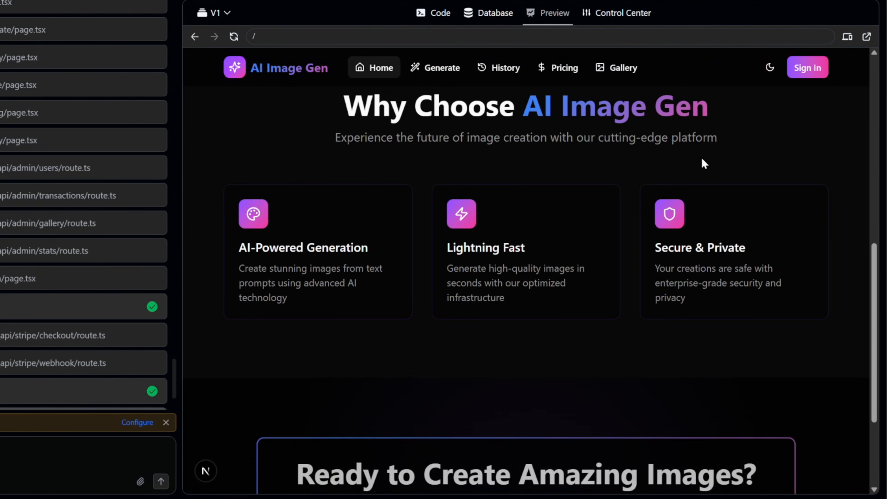
{"action": "scroll", "coordinate": [700, 163], "scroll_direction": "up", "scroll_amount": 5}
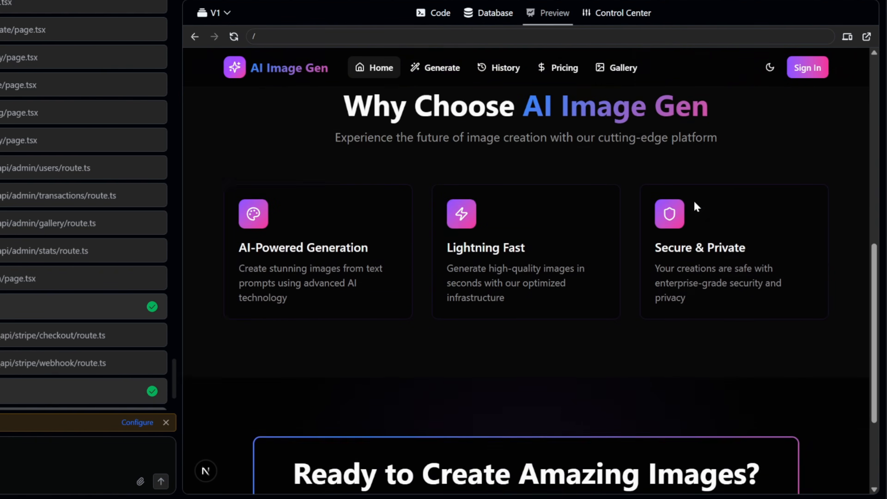
{"action": "scroll", "coordinate": [695, 202], "scroll_direction": "up", "scroll_amount": 5}
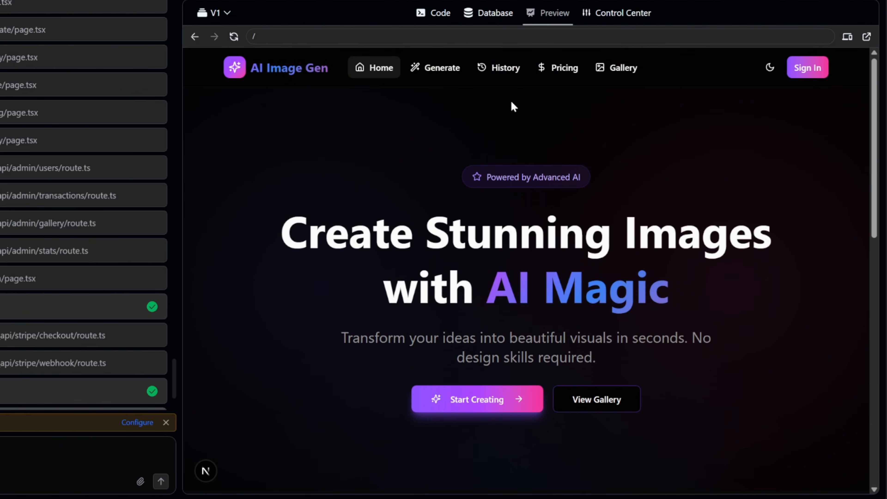
{"action": "left_click", "coordinate": [438, 70]}
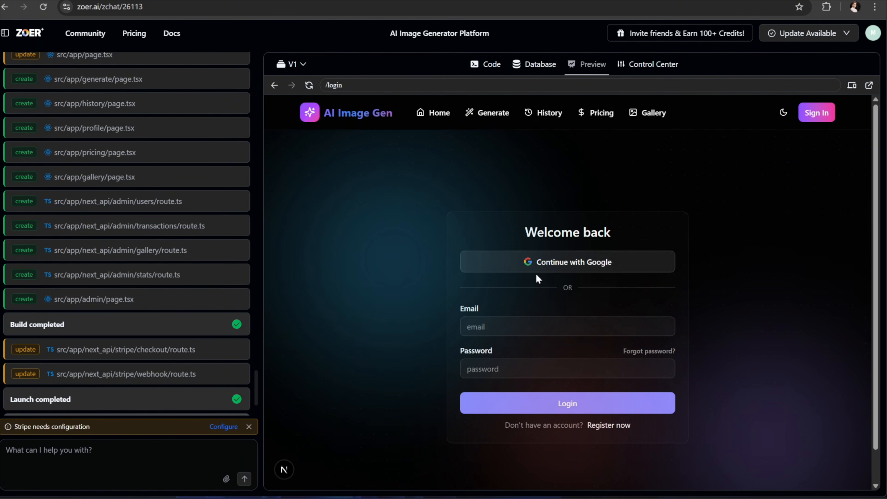
Check the Zoer account menu and select the account e-mail address.
{"action": "left_click", "coordinate": [552, 267]}
{"action": "left_click", "coordinate": [871, 37]}
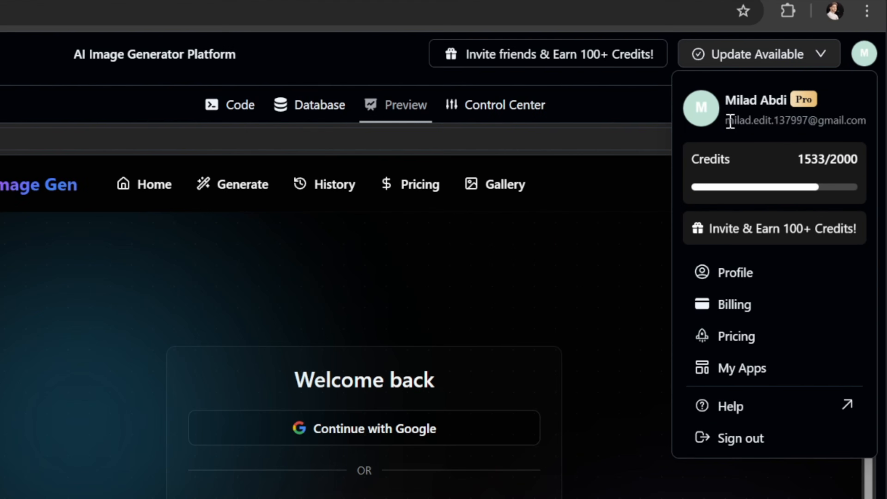
{"action": "left_click_drag", "start_coordinate": [789, 73], "coordinate": [874, 74]}
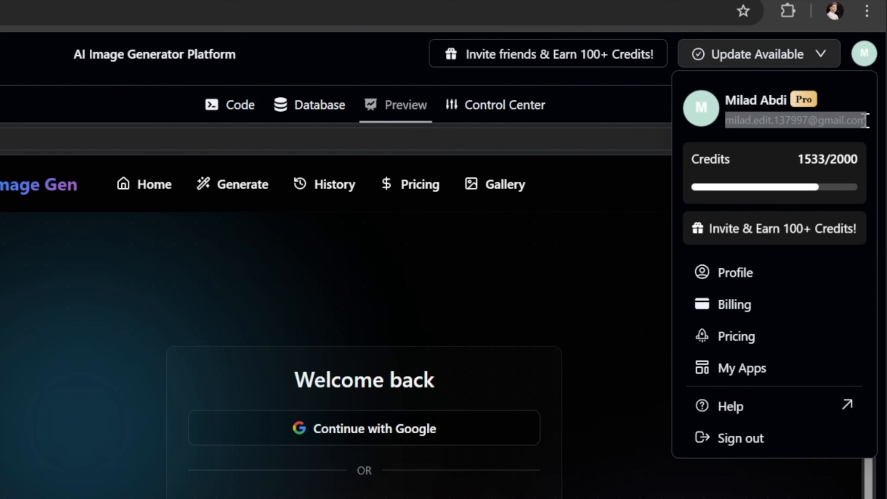
Sign into the AI Image Gen preview with Google and check the signed-in account menu.
{"action": "left_click", "coordinate": [444, 437]}
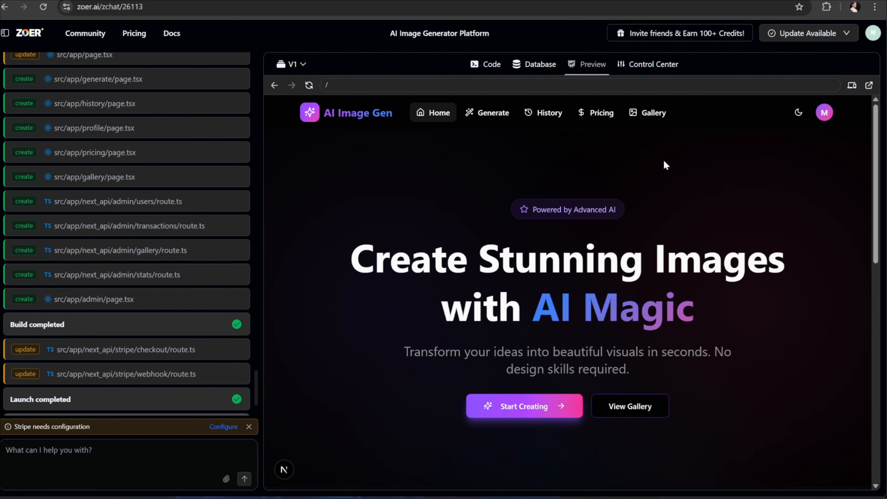
{"action": "left_click", "coordinate": [824, 113]}
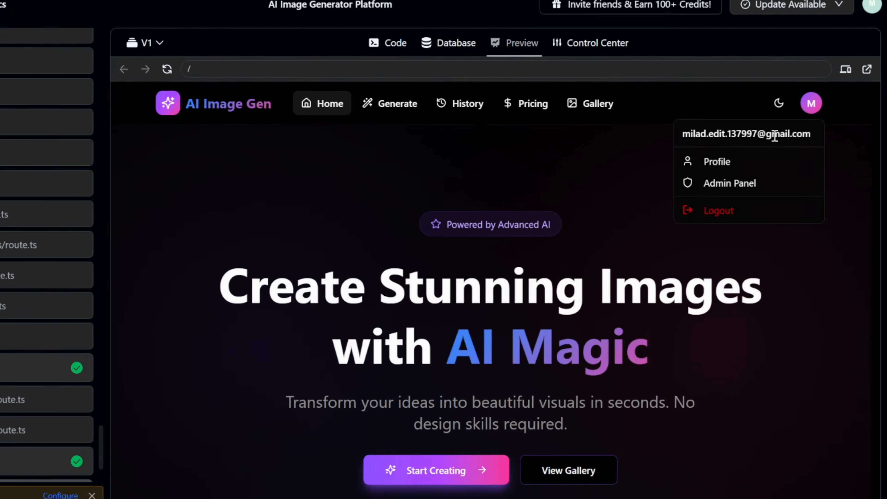
{"action": "left_click", "coordinate": [370, 145]}
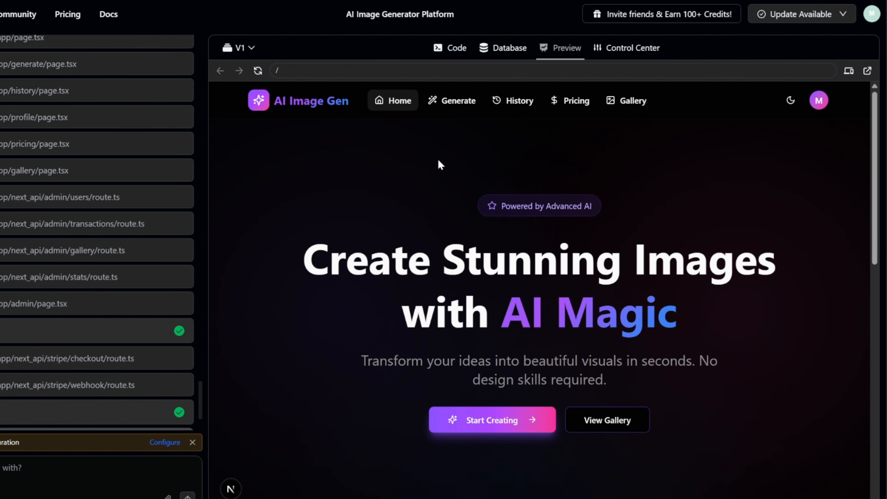
{"action": "scroll", "coordinate": [441, 165], "scroll_direction": "down", "scroll_amount": 2}
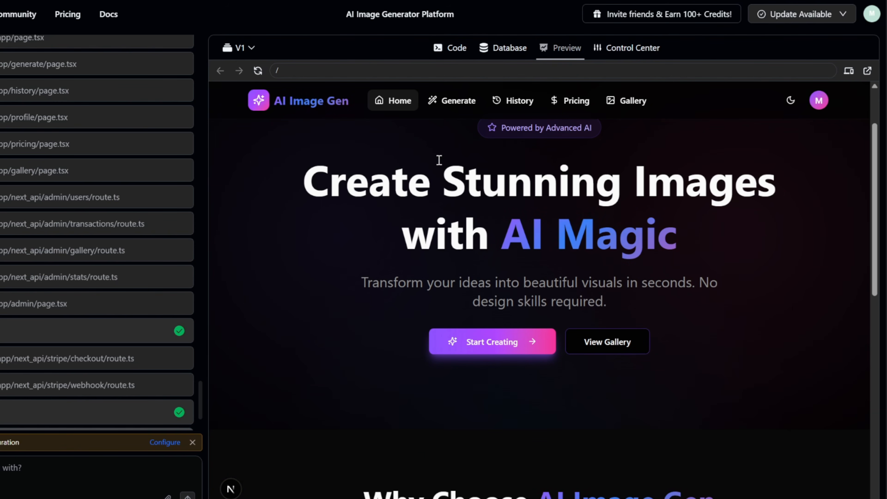
{"action": "scroll", "coordinate": [439, 160], "scroll_direction": "down", "scroll_amount": 13}
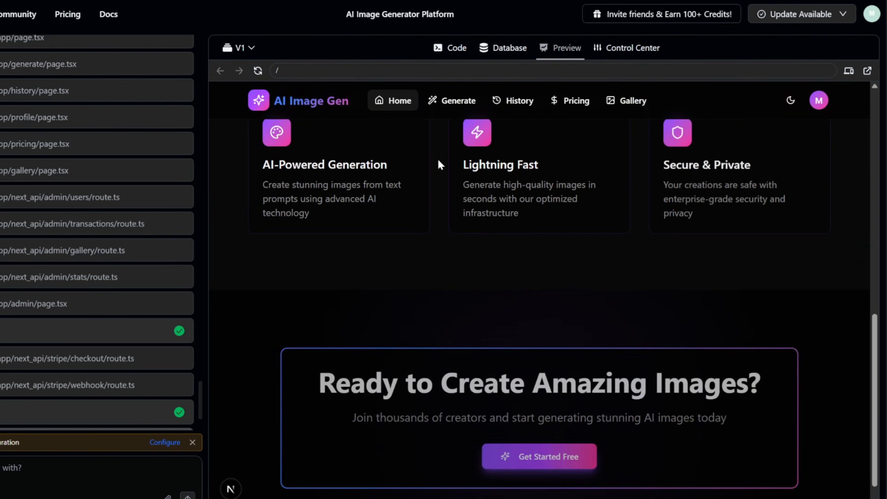
{"action": "scroll", "coordinate": [480, 286], "scroll_direction": "up", "scroll_amount": 17}
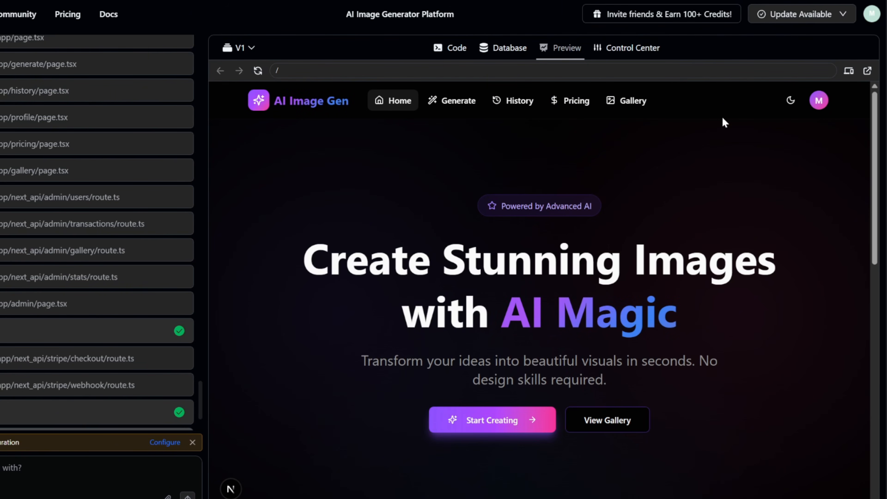
{"action": "left_click", "coordinate": [791, 101]}
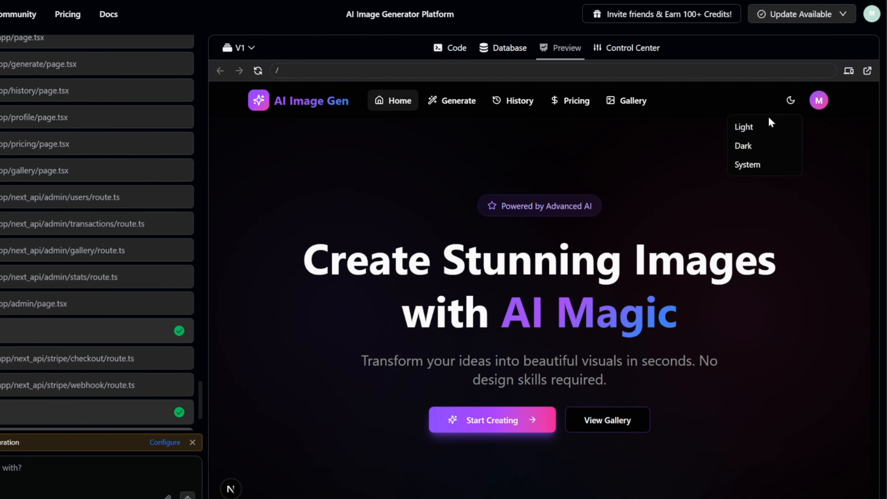
{"action": "left_click", "coordinate": [754, 127]}
{"action": "scroll", "coordinate": [731, 158], "scroll_direction": "down", "scroll_amount": 10}
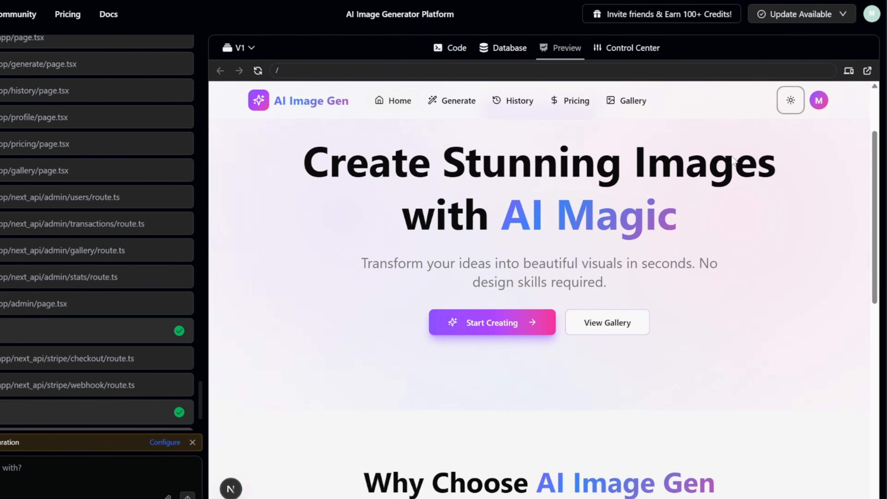
{"action": "scroll", "coordinate": [731, 159], "scroll_direction": "up", "scroll_amount": 8}
{"action": "scroll", "coordinate": [741, 166], "scroll_direction": "up", "scroll_amount": 2}
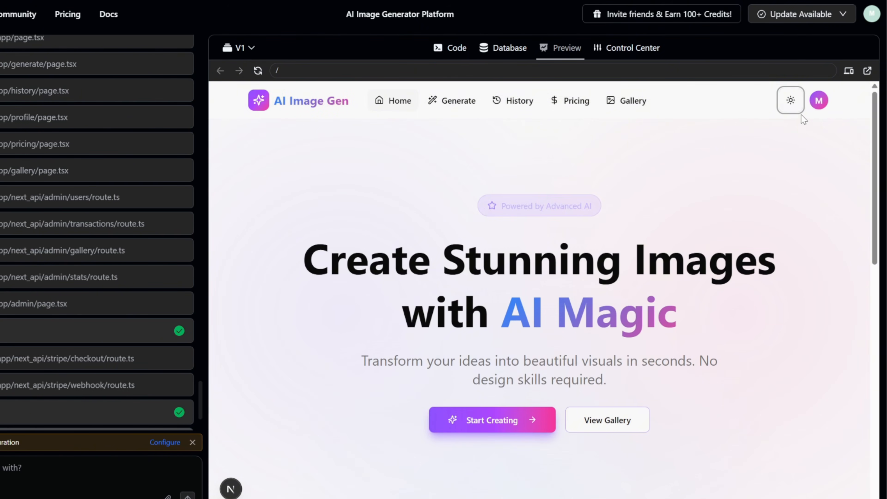
{"action": "left_click", "coordinate": [789, 109]}
{"action": "left_click", "coordinate": [755, 131]}
{"action": "left_click", "coordinate": [786, 112]}
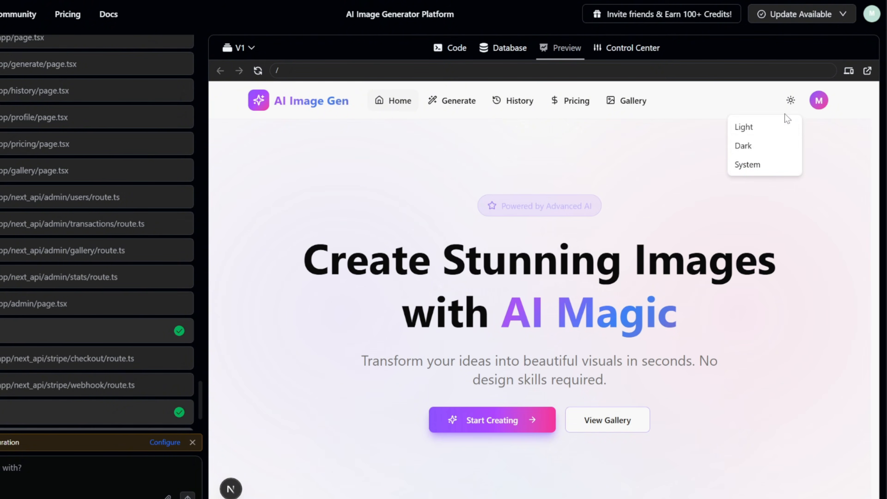
{"action": "left_click", "coordinate": [763, 149]}
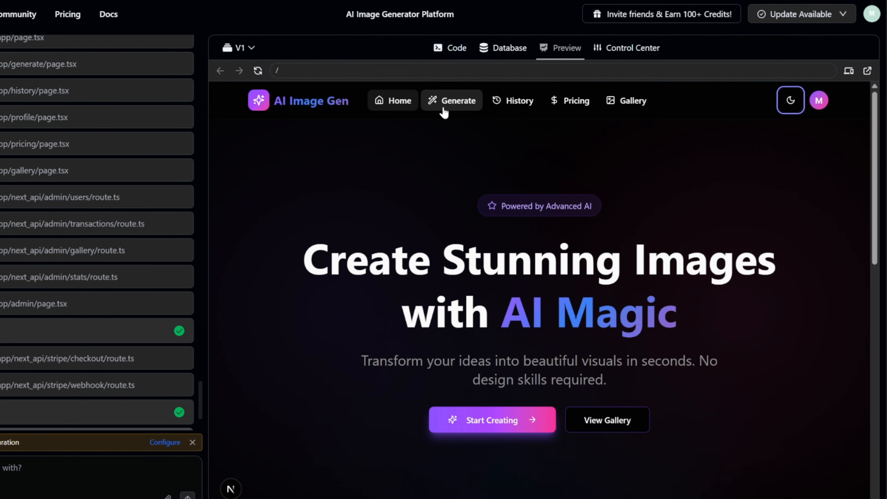
On the Generate page with 10000 credits, generate a Square (1:1) image of 'A beautiful sunset over mountains'.
{"action": "left_click", "coordinate": [461, 109]}
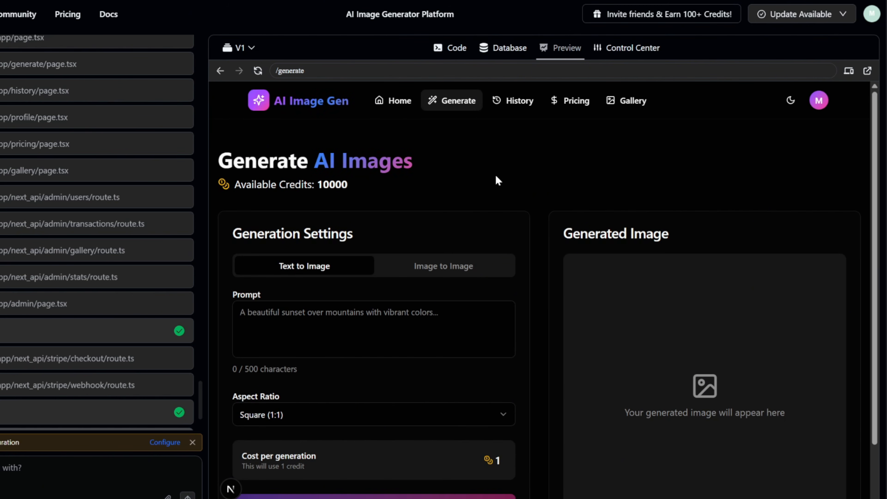
{"action": "double_click", "coordinate": [343, 185]}
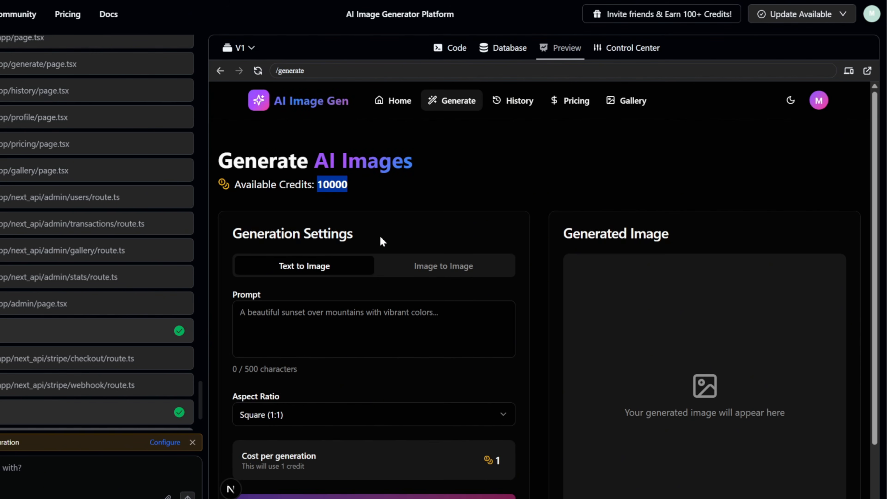
{"action": "left_click", "coordinate": [387, 207]}
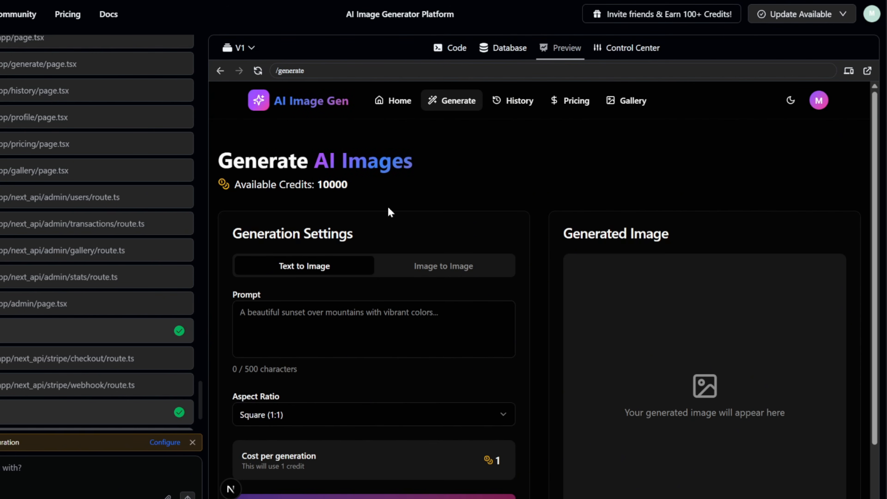
{"action": "scroll", "coordinate": [387, 208], "scroll_direction": "down", "scroll_amount": 2}
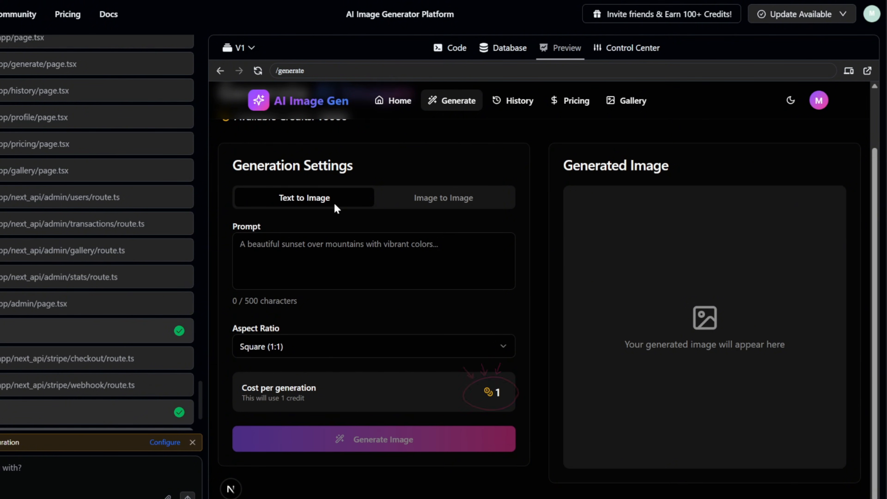
{"action": "left_click", "coordinate": [362, 258]}
{"action": "type", "text": "A beautiful suns"}
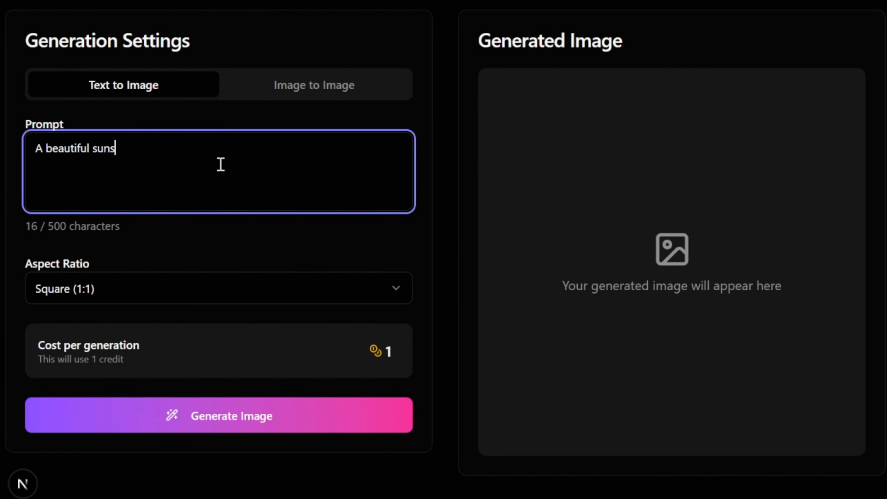
{"action": "type", "text": "et over mountains"}
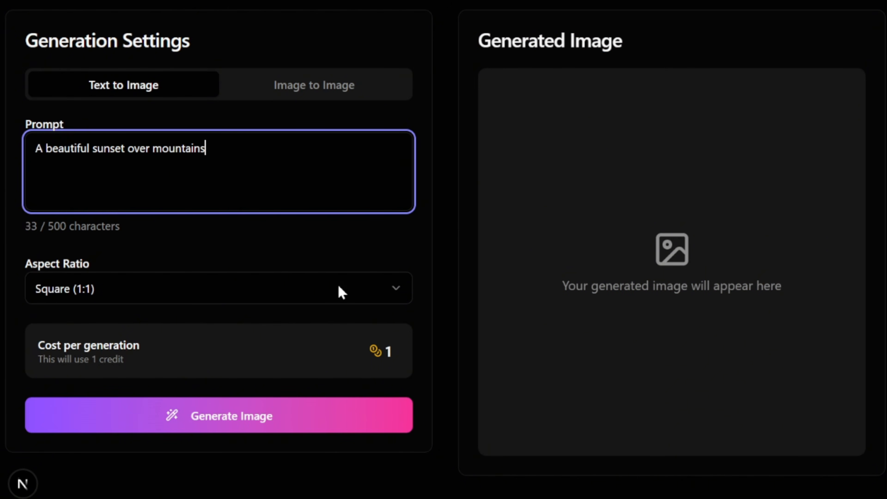
{"action": "left_click", "coordinate": [255, 424]}
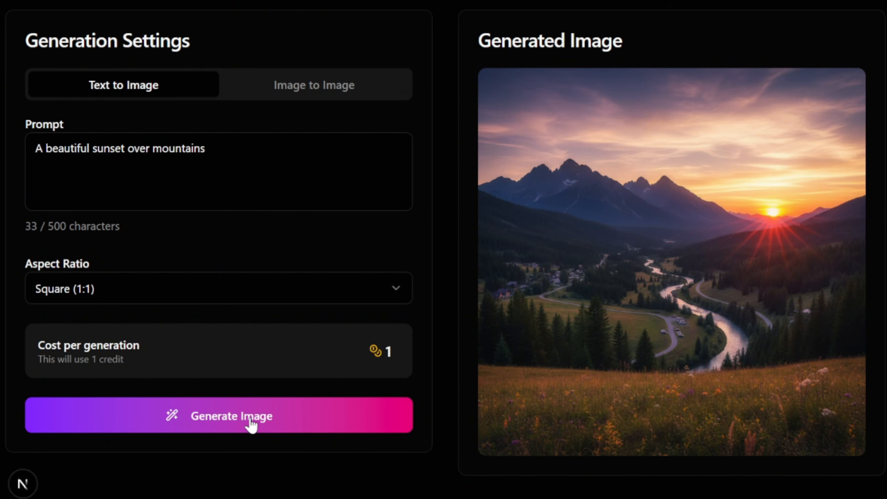
Try downloading the generated sunset image from its result card.
{"action": "mouse_move", "coordinate": [520, 309]}
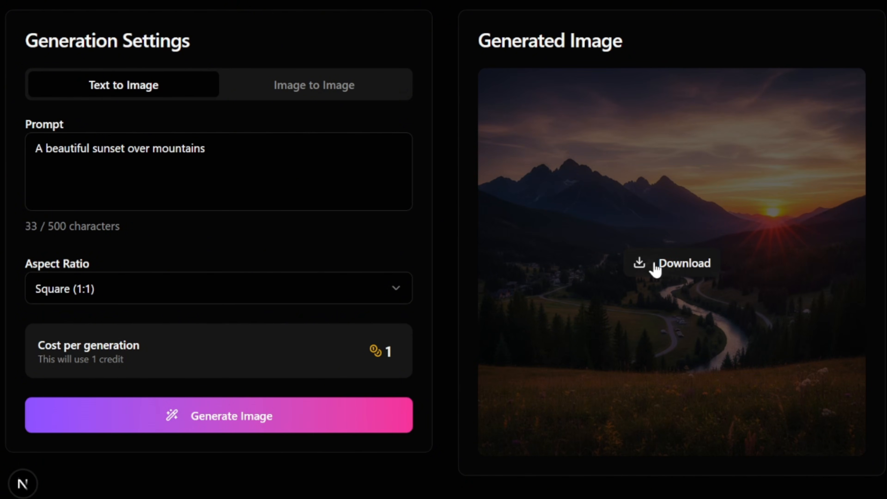
{"action": "left_click", "coordinate": [685, 267]}
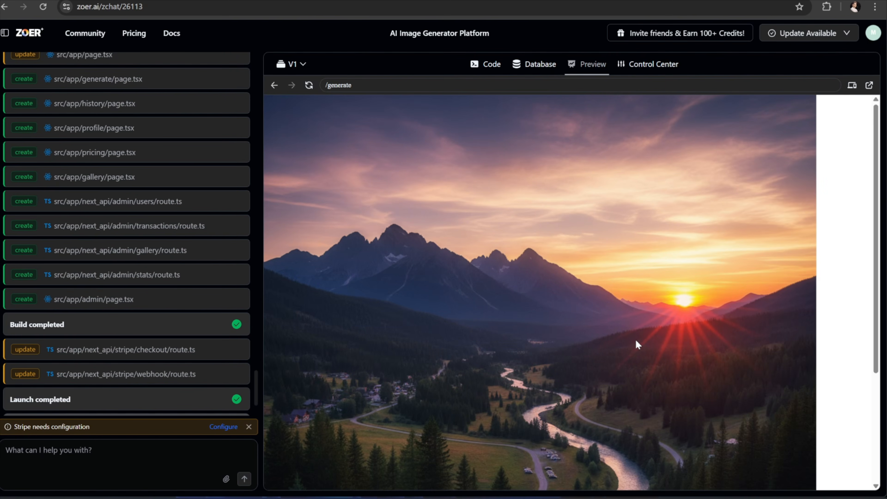
{"action": "scroll", "coordinate": [636, 345], "scroll_direction": "down", "scroll_amount": 3}
{"action": "scroll", "coordinate": [636, 345], "scroll_direction": "up", "scroll_amount": 3}
{"action": "scroll", "coordinate": [635, 342], "scroll_direction": "down", "scroll_amount": 5}
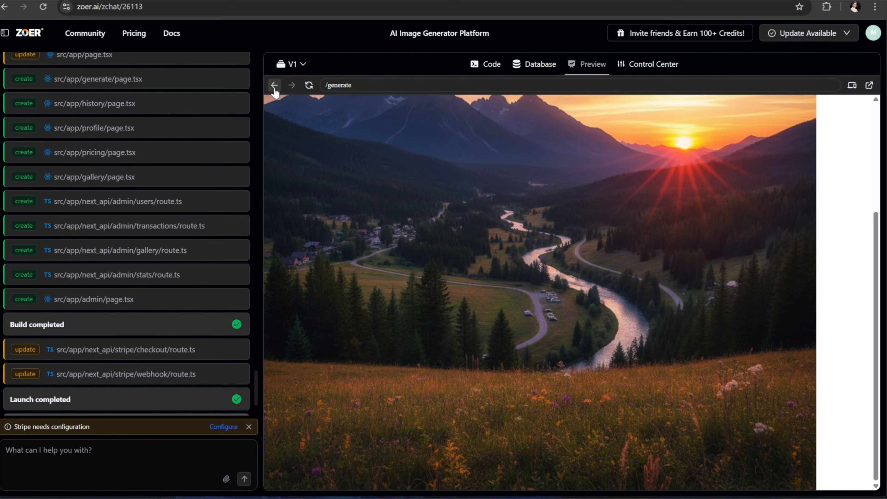
{"action": "scroll", "coordinate": [494, 283], "scroll_direction": "up", "scroll_amount": 5}
Reload the preview, open Generation History and download the sunset image, which opens full size.
{"action": "left_click", "coordinate": [309, 86]}
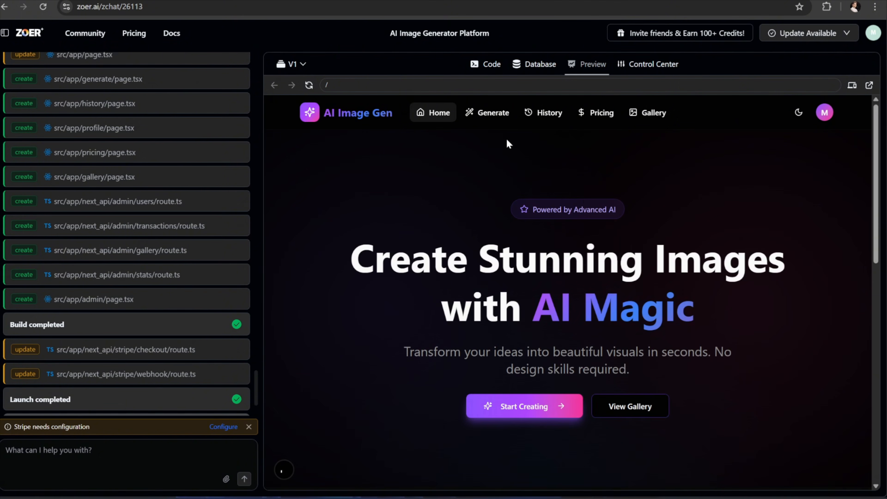
{"action": "left_click", "coordinate": [492, 114]}
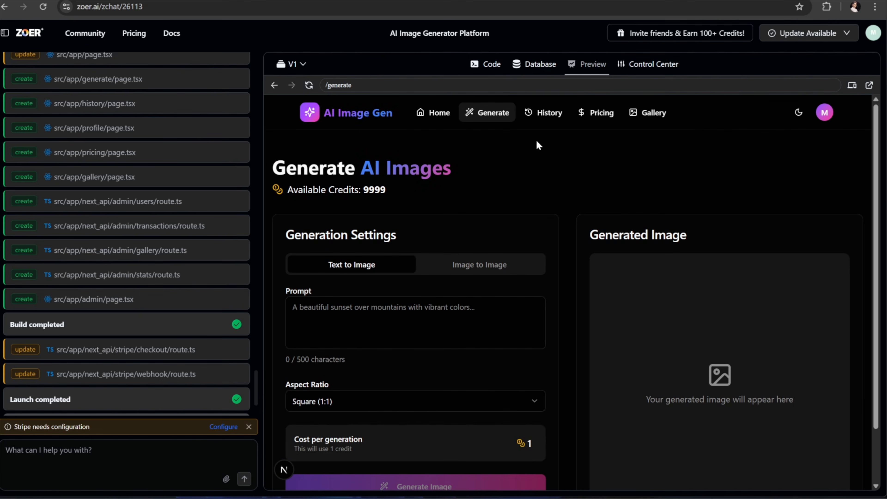
{"action": "left_click", "coordinate": [555, 118]}
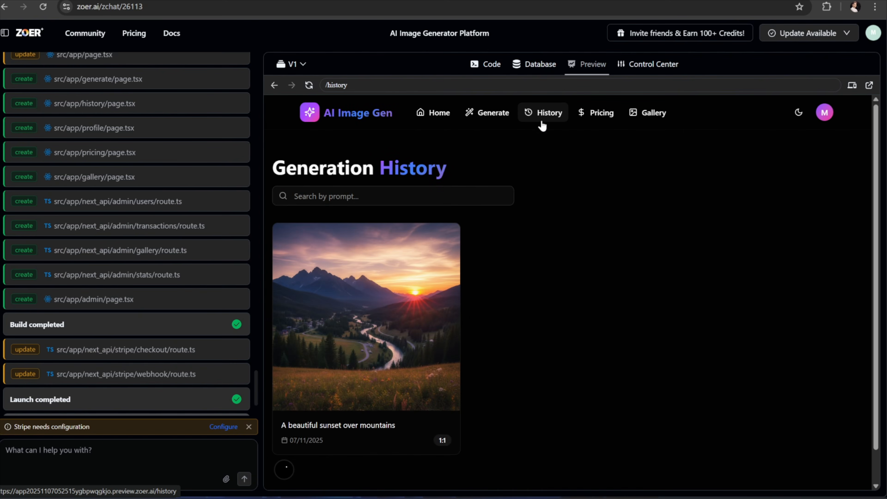
{"action": "mouse_move", "coordinate": [377, 323]}
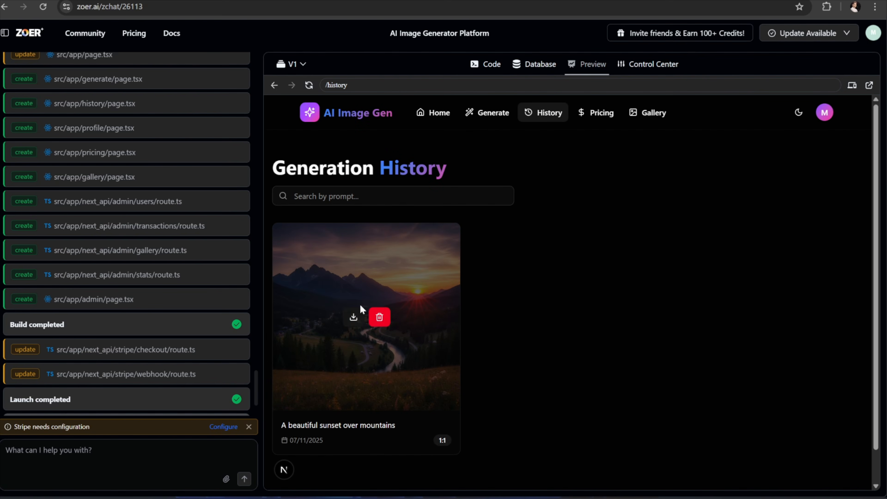
{"action": "left_click", "coordinate": [354, 318]}
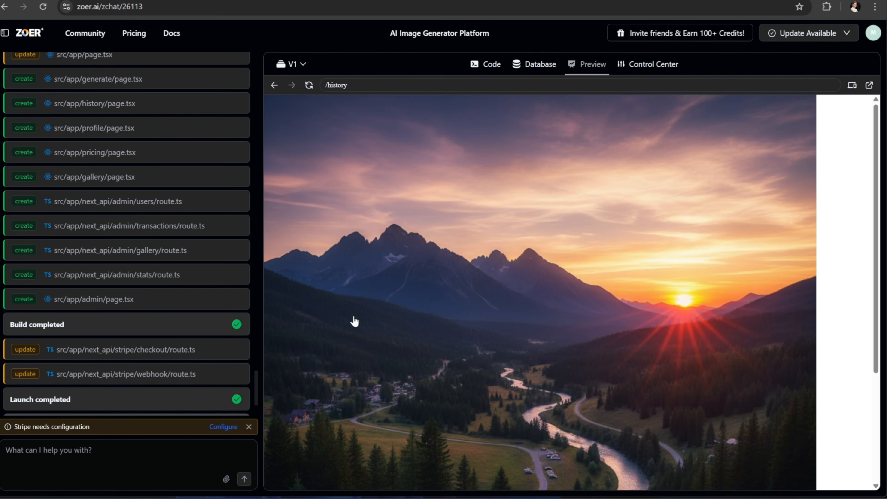
{"action": "scroll", "coordinate": [379, 281], "scroll_direction": "down", "scroll_amount": 5}
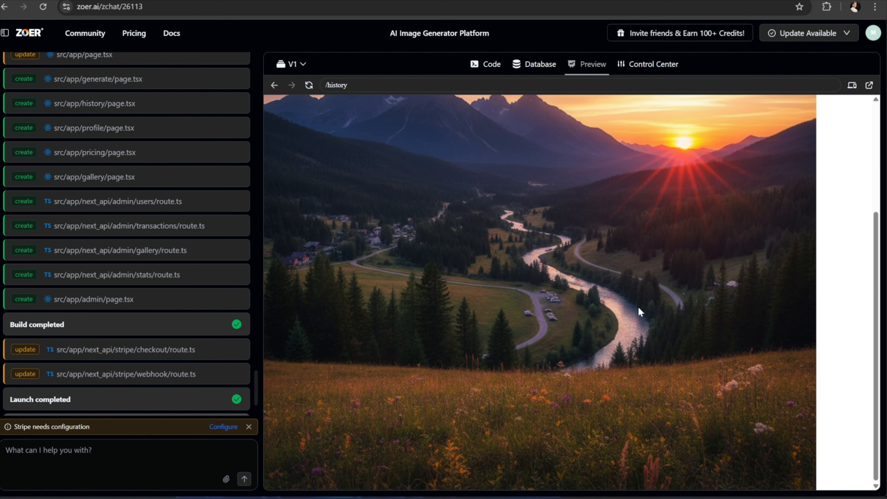
{"action": "scroll", "coordinate": [492, 228], "scroll_direction": "up", "scroll_amount": 5}
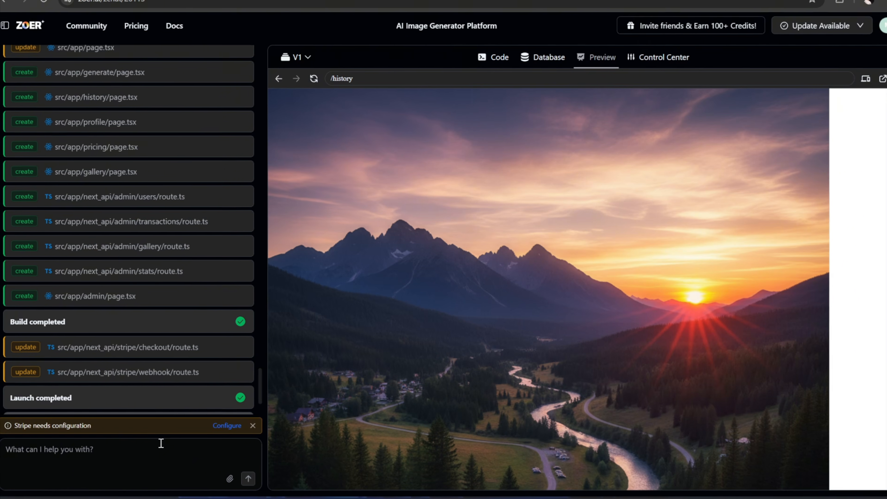
Report that the download button only displays the image, then check the app's History page.
{"action": "type", "text": "after generating the image the download butt"}
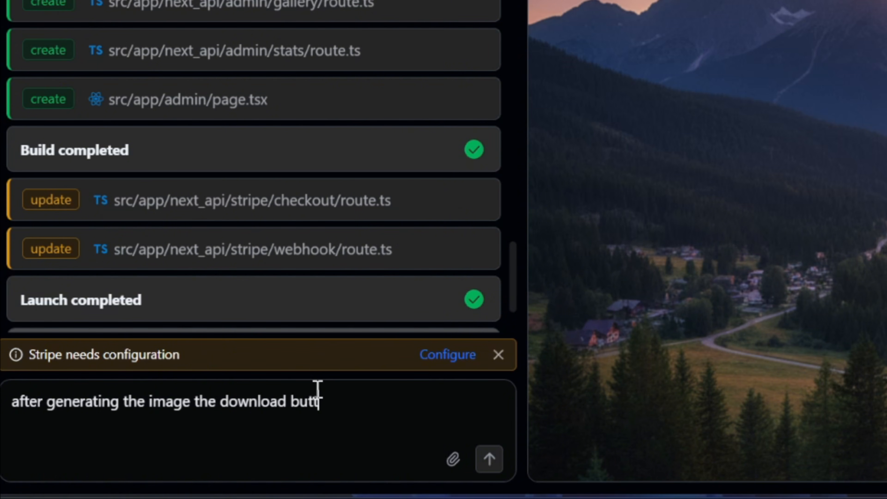
{"action": "type", "text": "on does not work and displays the image in fu"}
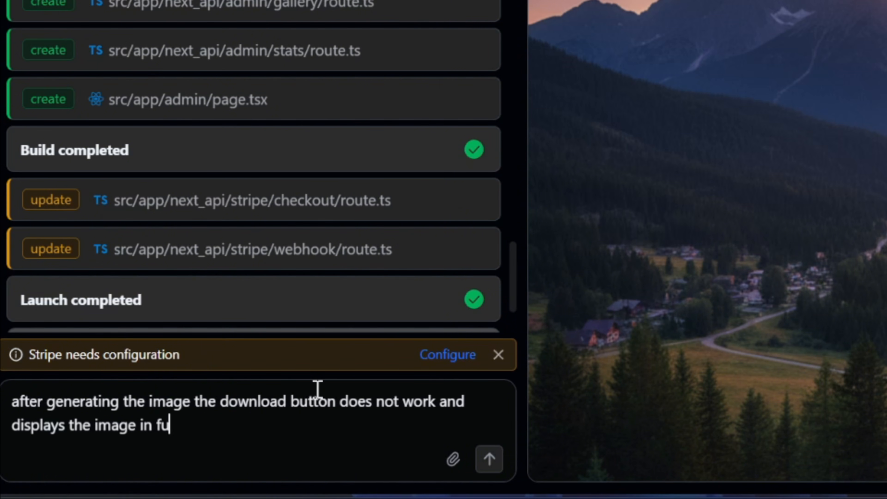
{"action": "type", "text": "ll screen instead of downloading it please fix this issue"}
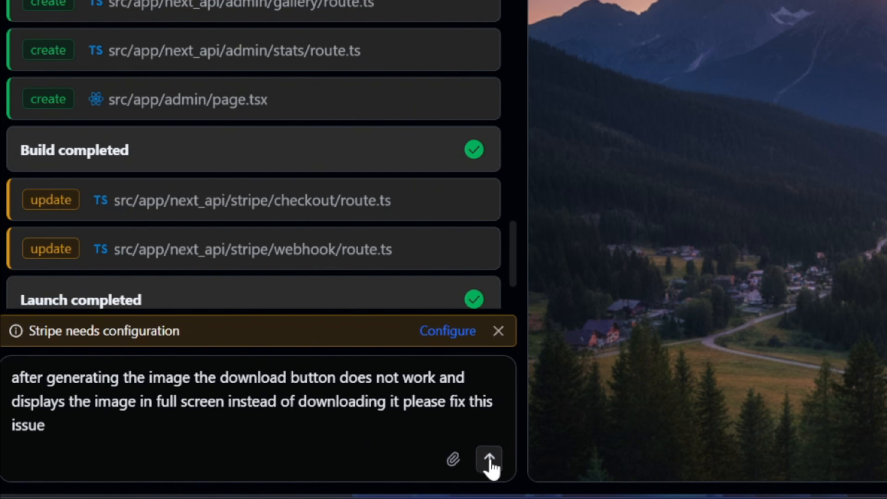
{"action": "left_click", "coordinate": [489, 459]}
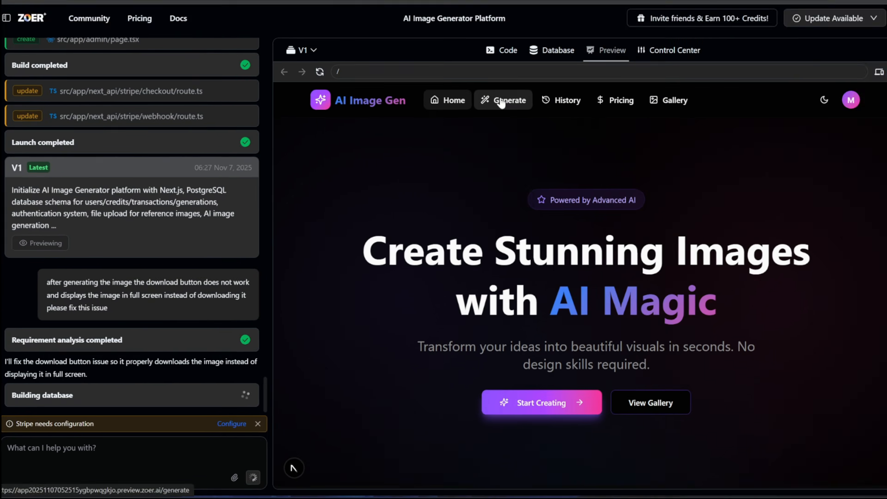
{"action": "left_click", "coordinate": [500, 103]}
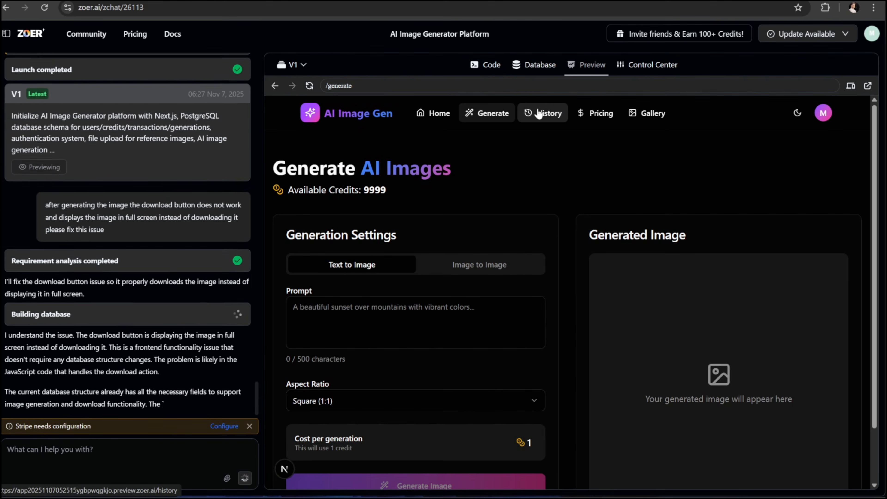
{"action": "left_click", "coordinate": [541, 113]}
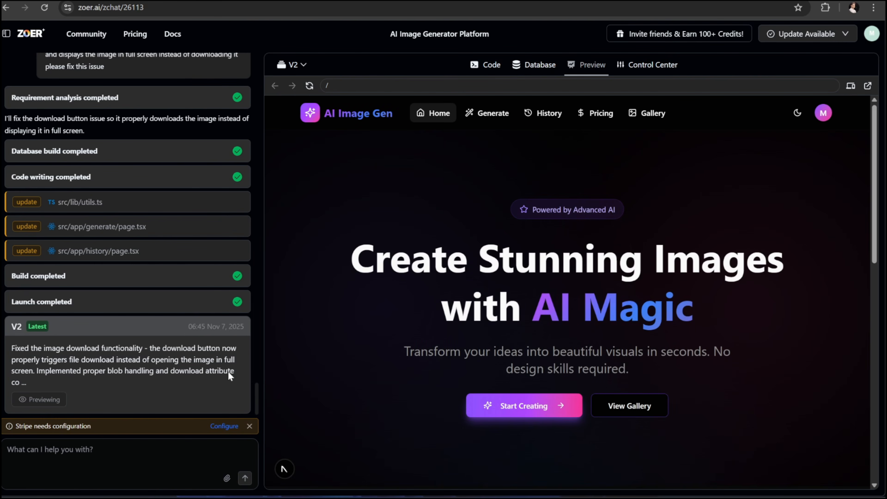
In the rebuilt V2 app, download the sunset image from History as generation-1.png, then return to Generate.
{"action": "left_click", "coordinate": [545, 113]}
{"action": "scroll", "coordinate": [511, 265], "scroll_direction": "down", "scroll_amount": 1}
{"action": "mouse_move", "coordinate": [365, 301]}
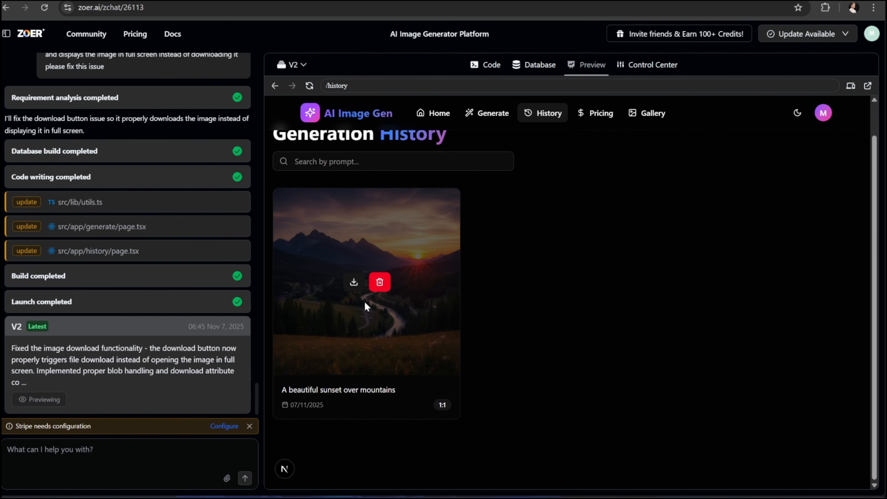
{"action": "left_click", "coordinate": [352, 283]}
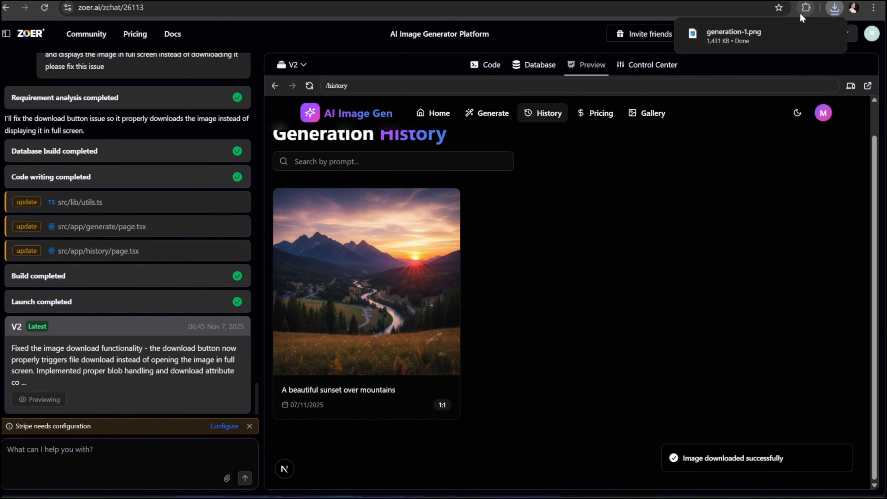
{"action": "mouse_move", "coordinate": [751, 33]}
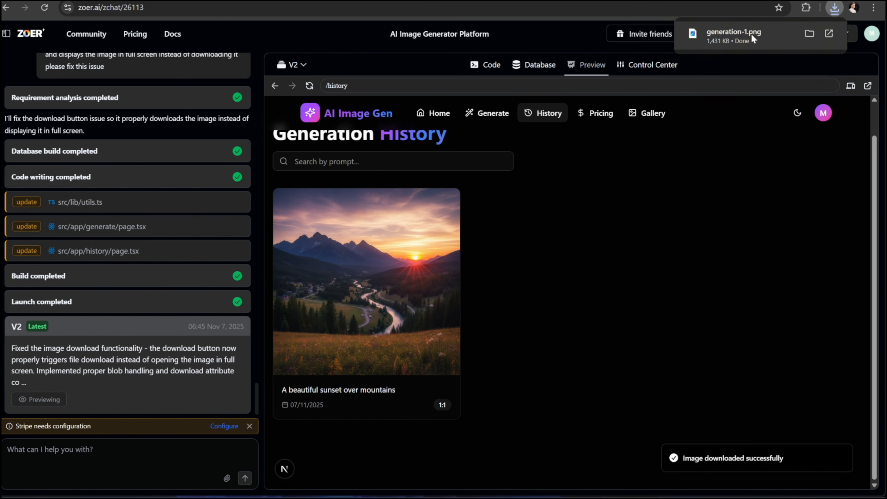
{"action": "left_click", "coordinate": [485, 112]}
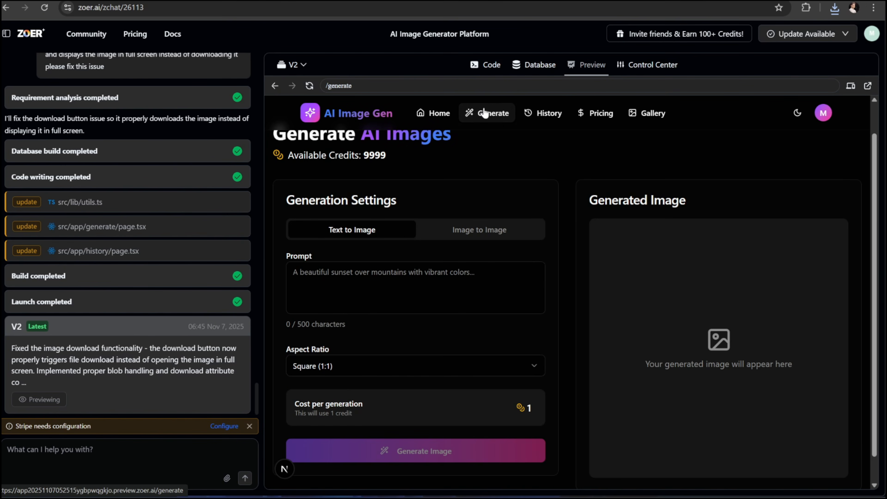
In Image to Image mode, upload generation-1.png and generate with 'Transform this image into carton style'.
{"action": "left_click", "coordinate": [492, 231]}
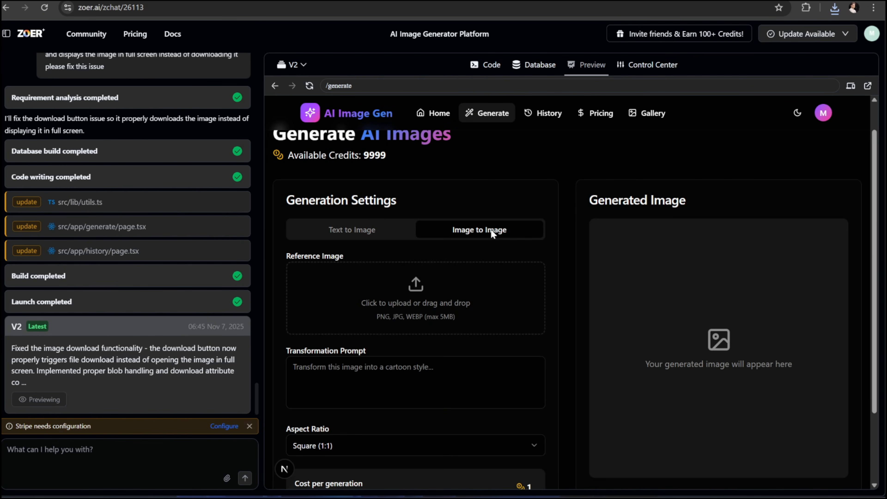
{"action": "left_click", "coordinate": [393, 301]}
{"action": "double_click", "coordinate": [232, 176]}
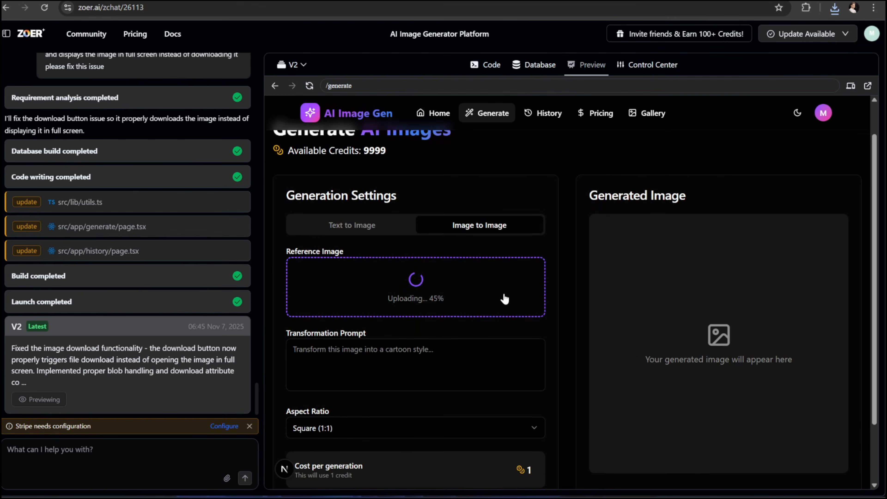
{"action": "scroll", "coordinate": [505, 301], "scroll_direction": "down", "scroll_amount": 1}
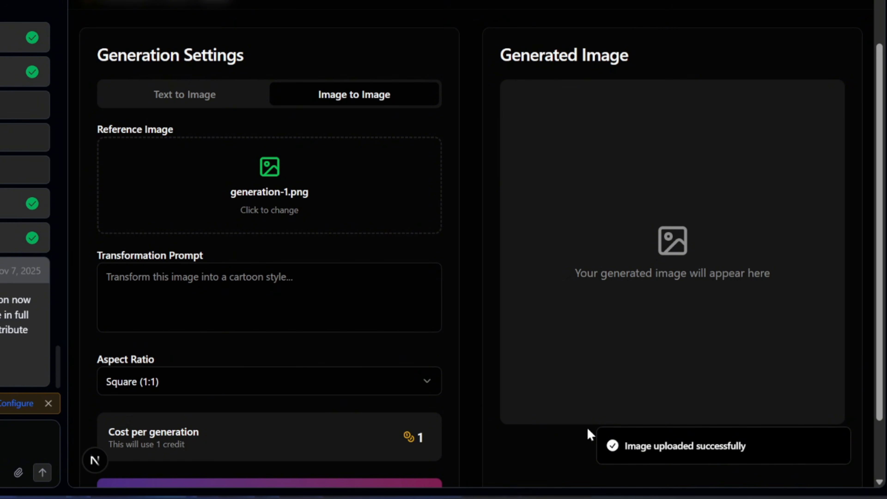
{"action": "left_click", "coordinate": [299, 282]}
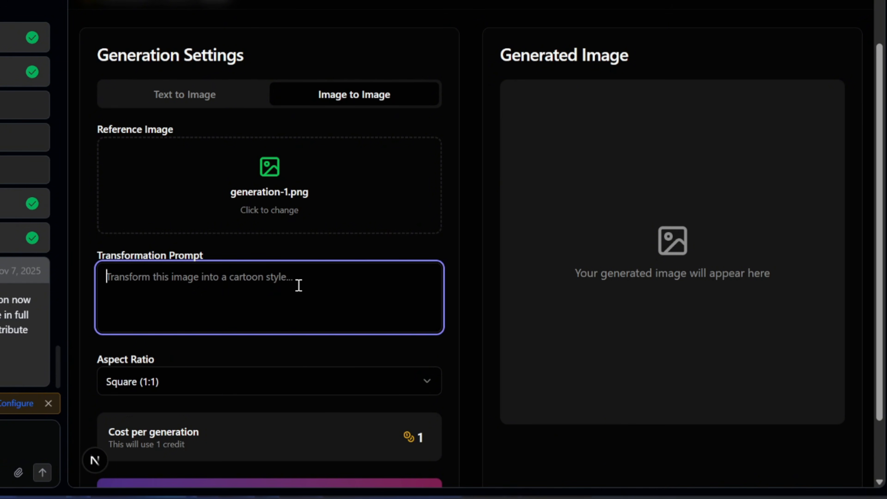
{"action": "type", "text": "Trans"}
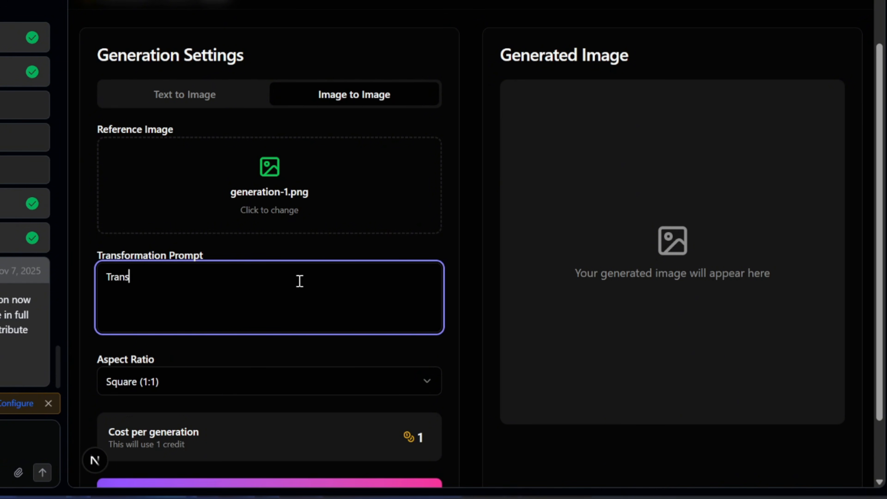
{"action": "type", "text": "form this image into carton style"}
{"action": "scroll", "coordinate": [296, 297], "scroll_direction": "down", "scroll_amount": 2}
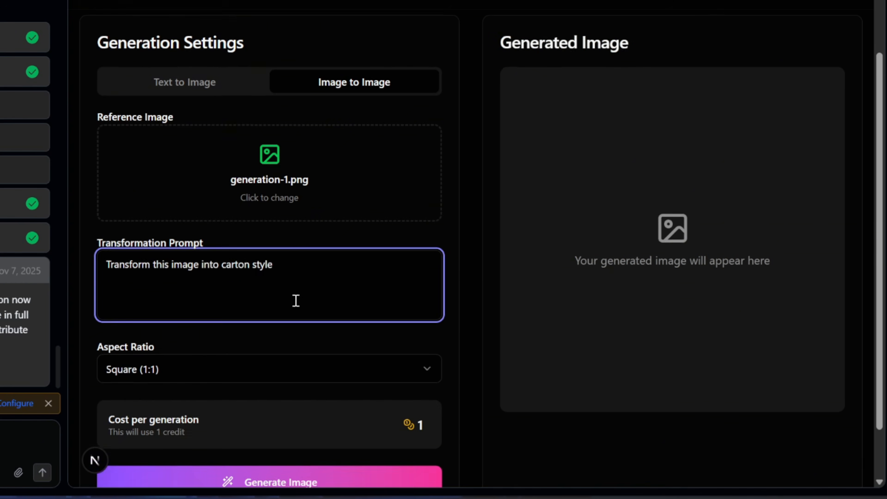
{"action": "left_click", "coordinate": [331, 421]}
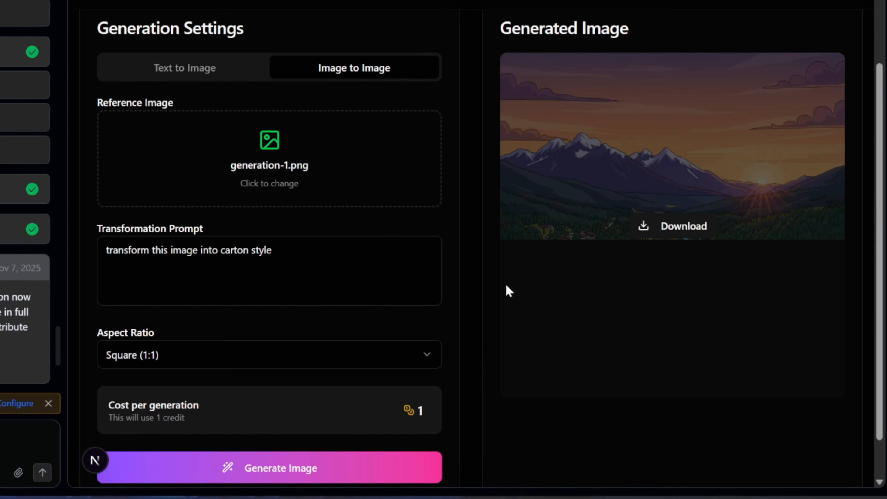
Download the cartoon-style result and inspect it in the image viewer.
{"action": "left_click", "coordinate": [675, 228]}
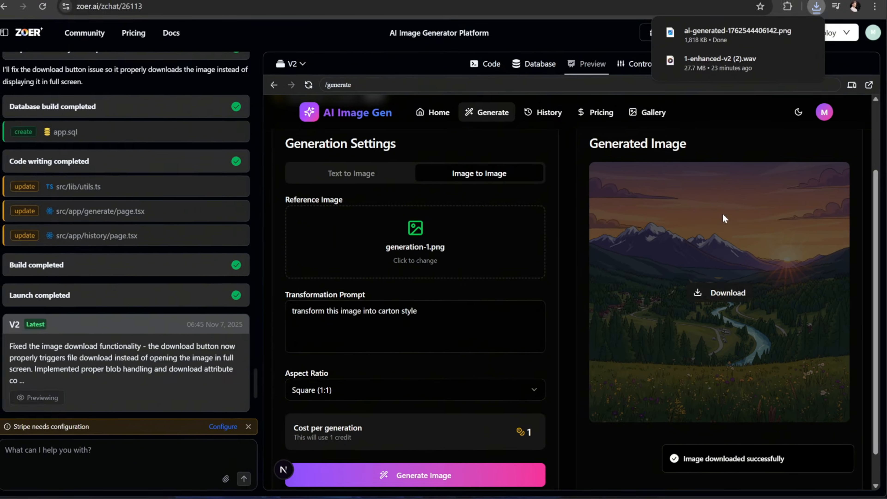
{"action": "left_click", "coordinate": [710, 40]}
{"action": "scroll", "coordinate": [365, 148], "scroll_direction": "up", "scroll_amount": 5}
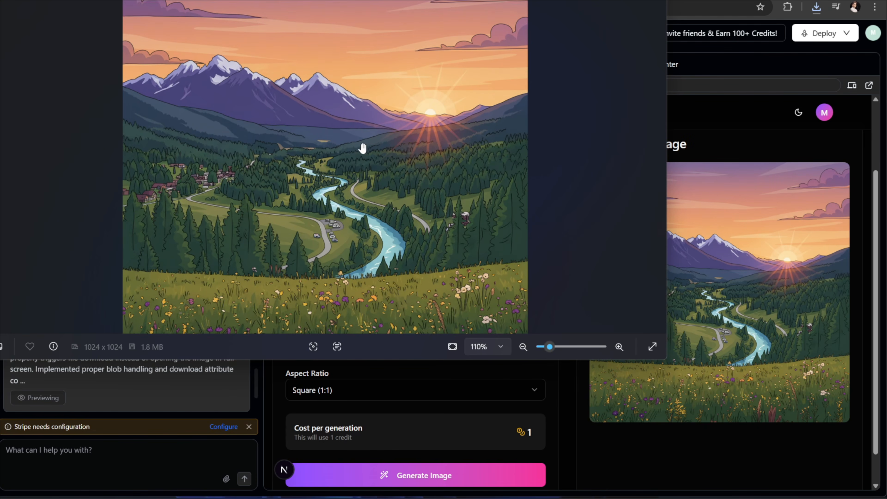
{"action": "left_click_drag", "start_coordinate": [441, 0], "coordinate": [549, 76]}
{"action": "scroll", "coordinate": [556, 140], "scroll_direction": "down", "scroll_amount": 4}
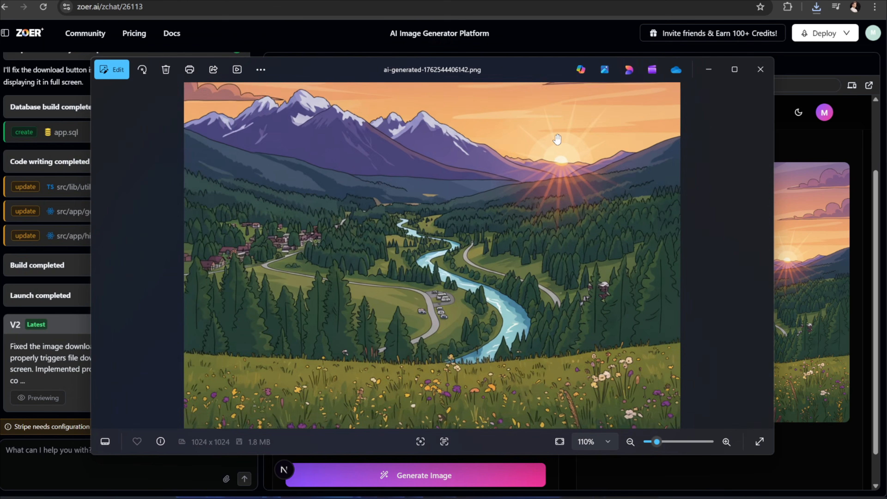
{"action": "scroll", "coordinate": [563, 196], "scroll_direction": "up", "scroll_amount": 6}
{"action": "scroll", "coordinate": [563, 196], "scroll_direction": "down", "scroll_amount": 5}
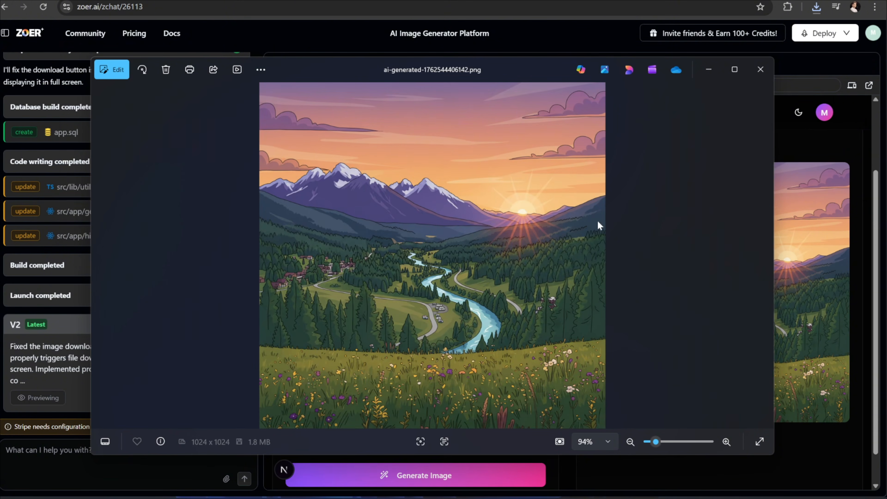
{"action": "left_click", "coordinate": [761, 69]}
Regenerate the cartoon image with the aspect ratio set to Landscape (16:9).
{"action": "left_click", "coordinate": [537, 389]}
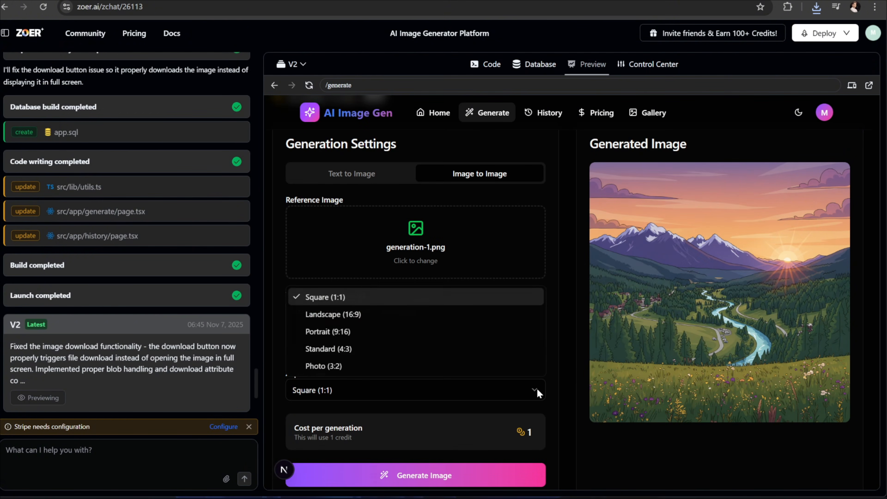
{"action": "left_click", "coordinate": [409, 313]}
{"action": "left_click", "coordinate": [439, 475]}
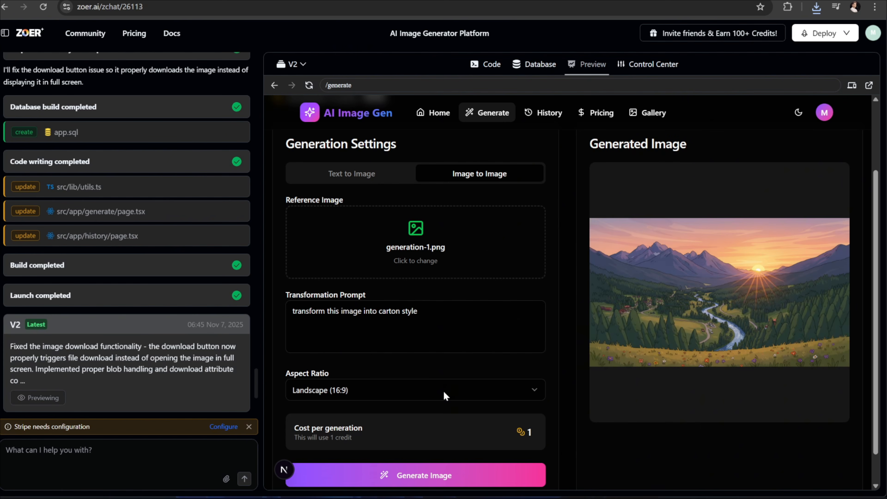
{"action": "mouse_move", "coordinate": [617, 317]}
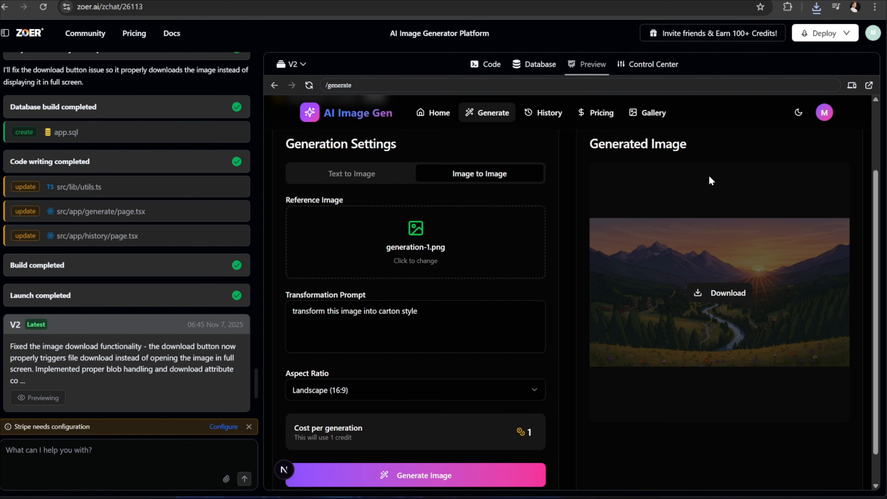
Scroll through the app's credit pack pricing page.
{"action": "left_click", "coordinate": [598, 113]}
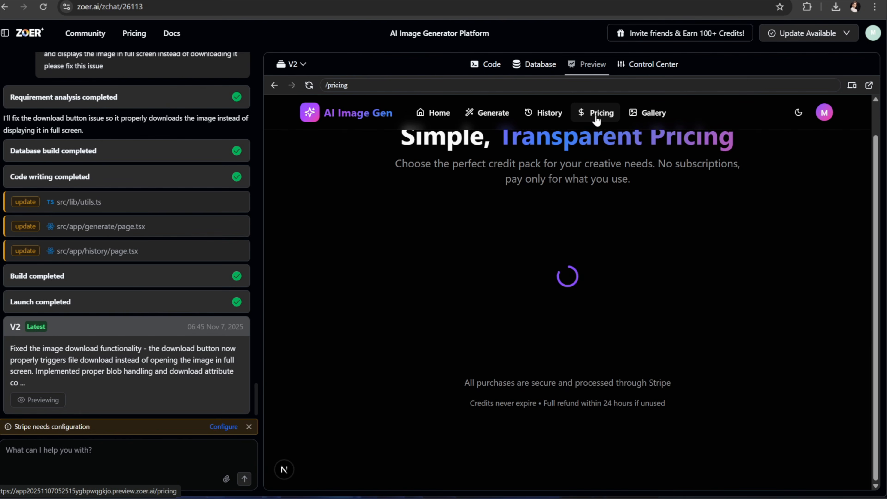
{"action": "scroll", "coordinate": [645, 250], "scroll_direction": "down", "scroll_amount": 2}
{"action": "scroll", "coordinate": [645, 250], "scroll_direction": "down", "scroll_amount": 1}
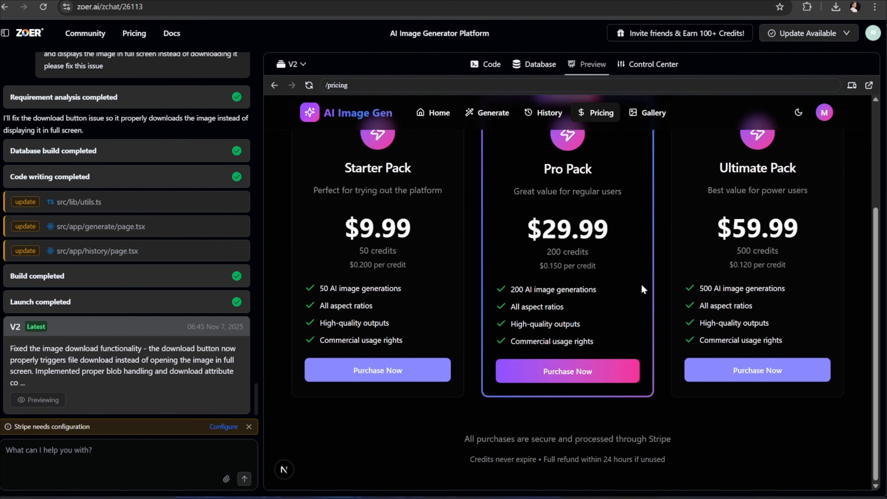
{"action": "scroll", "coordinate": [650, 393], "scroll_direction": "up", "scroll_amount": 3}
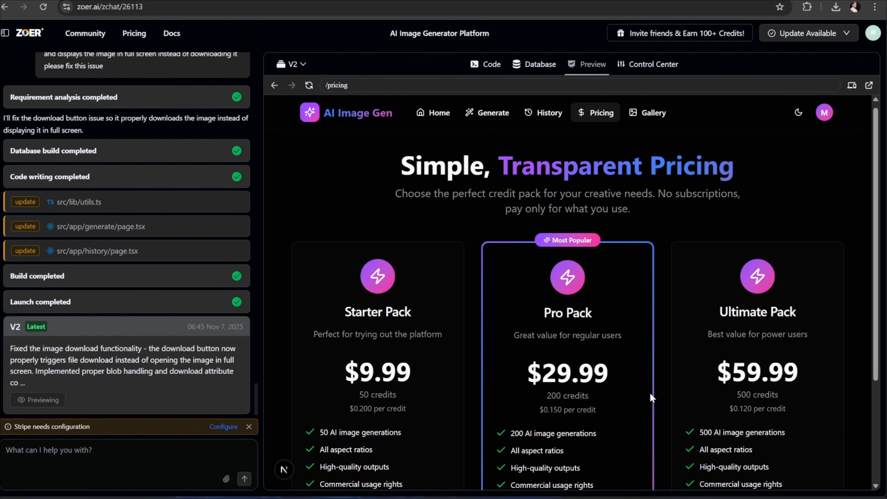
{"action": "scroll", "coordinate": [651, 394], "scroll_direction": "down", "scroll_amount": 3}
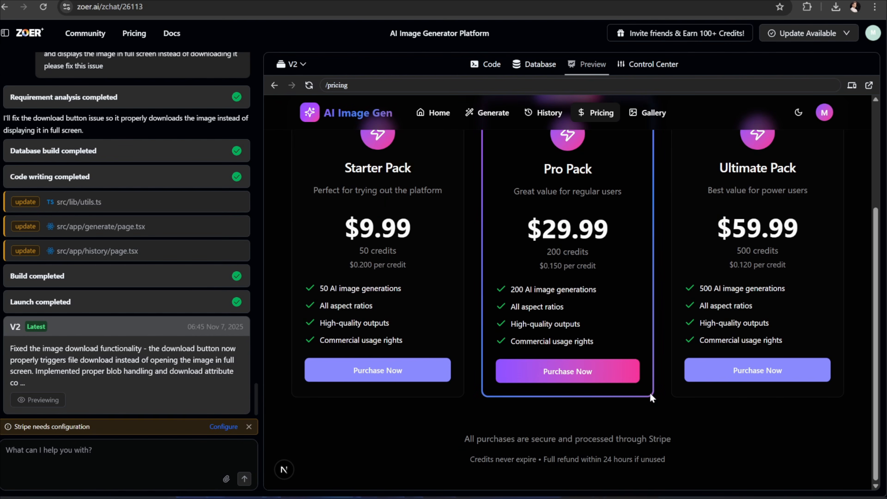
View the empty Community Gallery, then the Database tab listing credit_packs, gallery_images, generations and users.
{"action": "scroll", "coordinate": [650, 397], "scroll_direction": "up", "scroll_amount": 3}
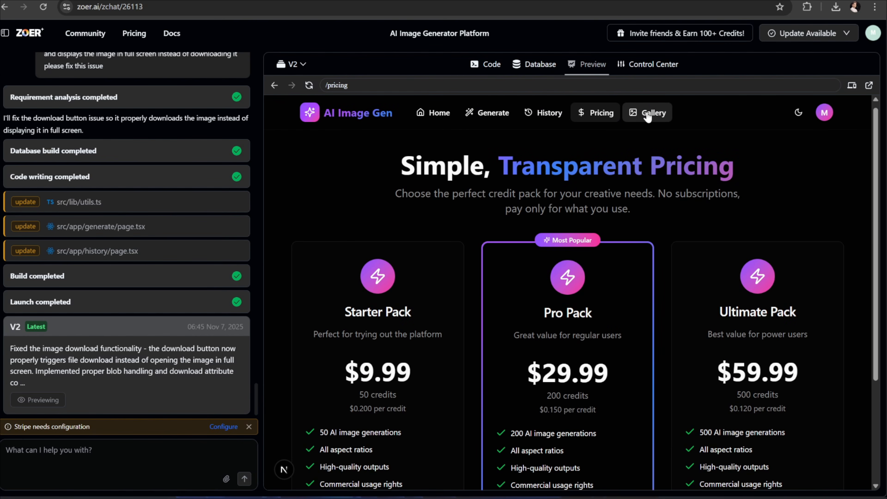
{"action": "left_click", "coordinate": [647, 117]}
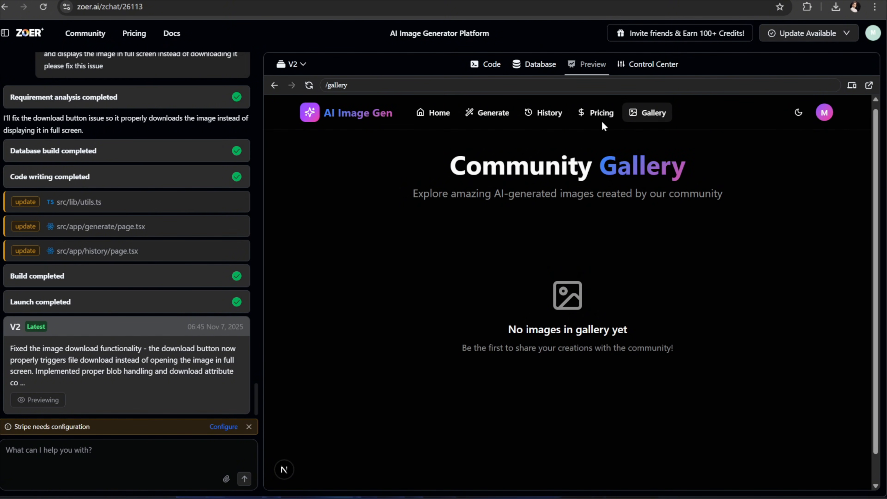
{"action": "left_click", "coordinate": [528, 66]}
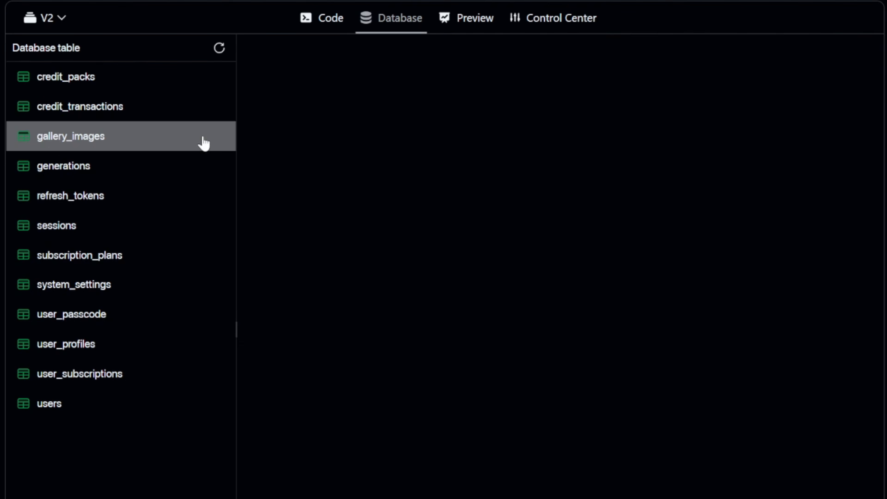
Show the generations table rows and scroll across its columns.
{"action": "left_click", "coordinate": [105, 180]}
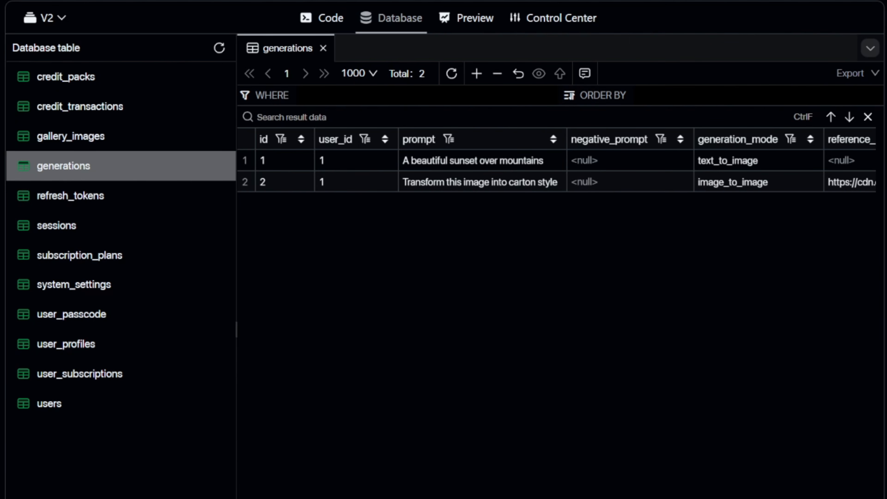
{"action": "scroll", "coordinate": [518, 165], "scroll_direction": "right", "scroll_amount": 10}
{"action": "scroll", "coordinate": [558, 160], "scroll_direction": "right", "scroll_amount": 3}
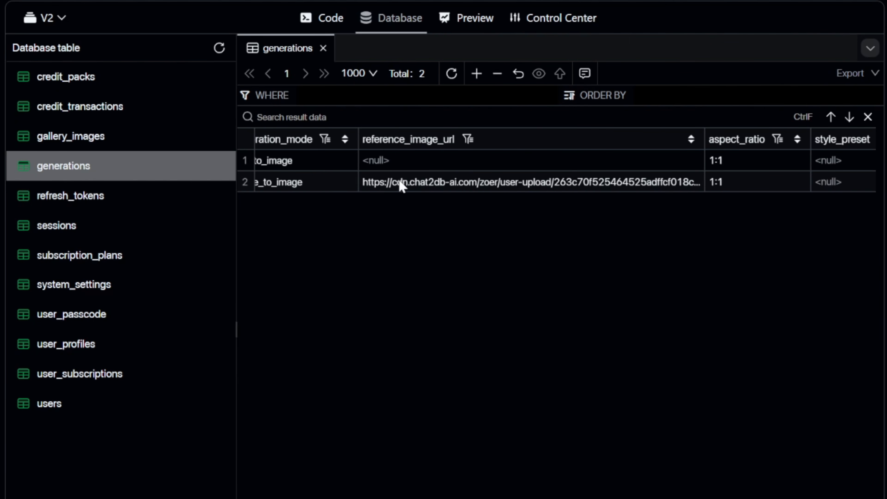
{"action": "scroll", "coordinate": [559, 159], "scroll_direction": "right", "scroll_amount": 15}
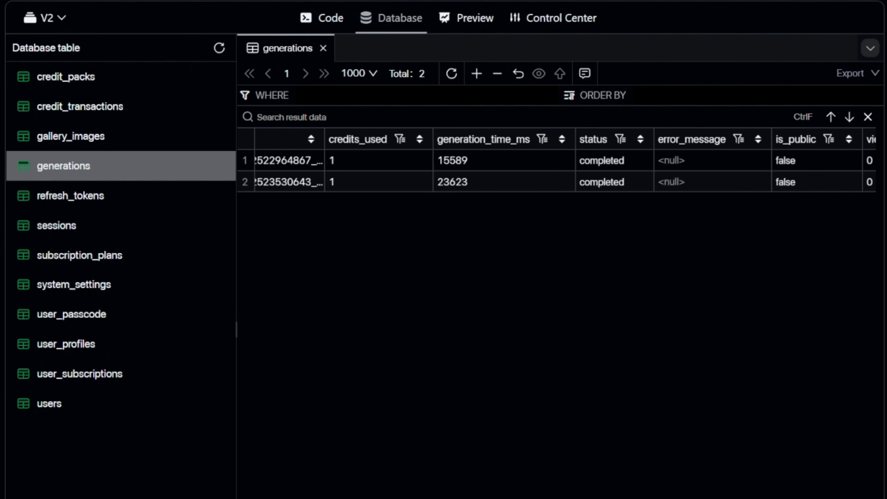
{"action": "scroll", "coordinate": [559, 159], "scroll_direction": "left", "scroll_amount": 20}
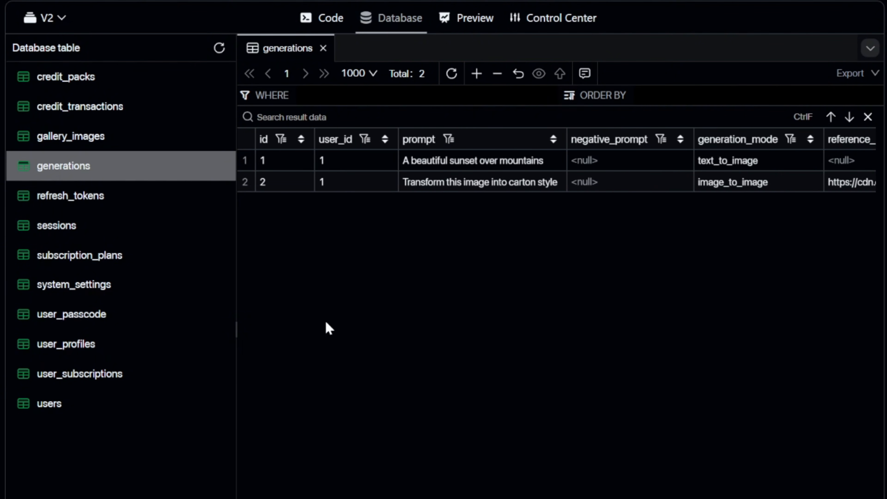
Open the credit_packs, user_profiles and users tables, closing the other table tabs.
{"action": "left_click", "coordinate": [93, 83]}
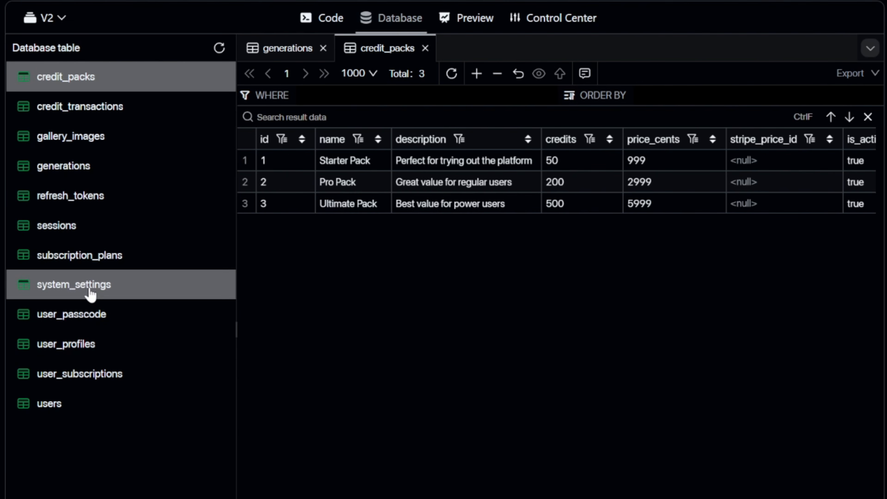
{"action": "left_click", "coordinate": [84, 353]}
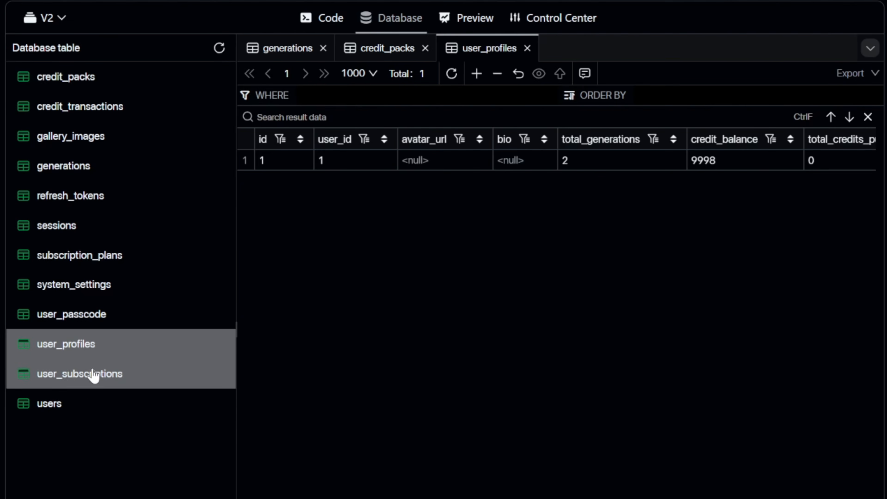
{"action": "left_click", "coordinate": [83, 415]}
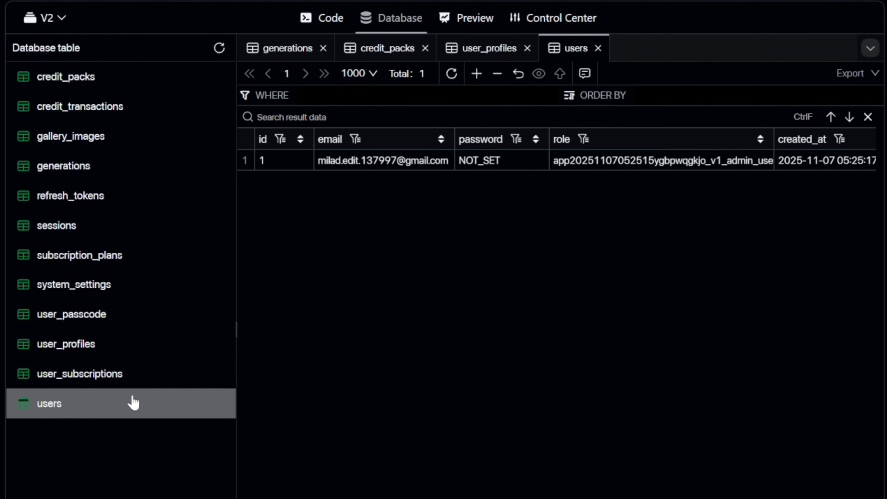
{"action": "left_click", "coordinate": [341, 162]}
Compare the users row's email with the account menu and confirm its admin_user role.
{"action": "left_click_drag", "start_coordinate": [449, 163], "coordinate": [319, 166]}
{"action": "left_click", "coordinate": [385, 217]}
{"action": "scroll", "coordinate": [545, 395], "scroll_direction": "right", "scroll_amount": 3}
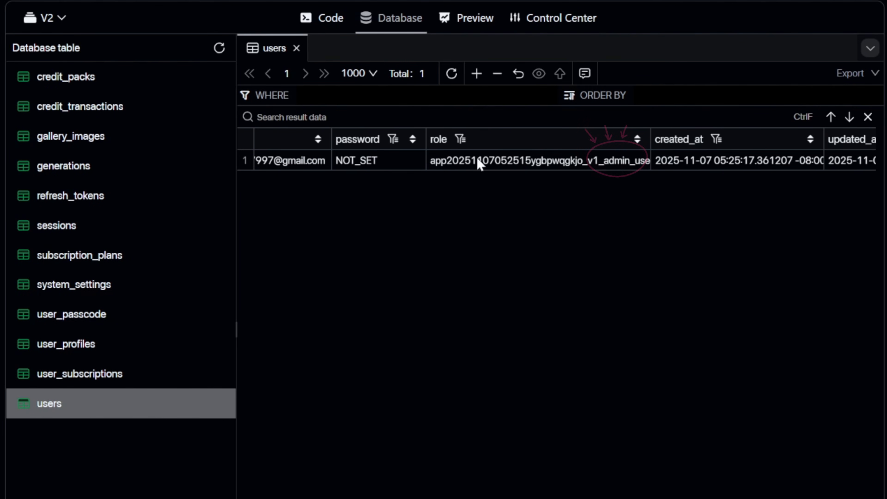
{"action": "left_click", "coordinate": [635, 165]}
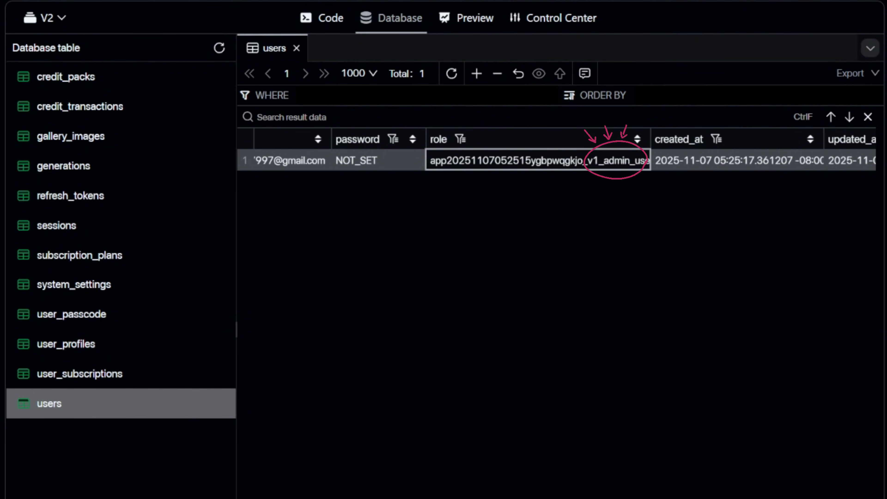
{"action": "left_click", "coordinate": [870, 1]}
{"action": "left_click_drag", "start_coordinate": [876, 32], "coordinate": [754, 34]}
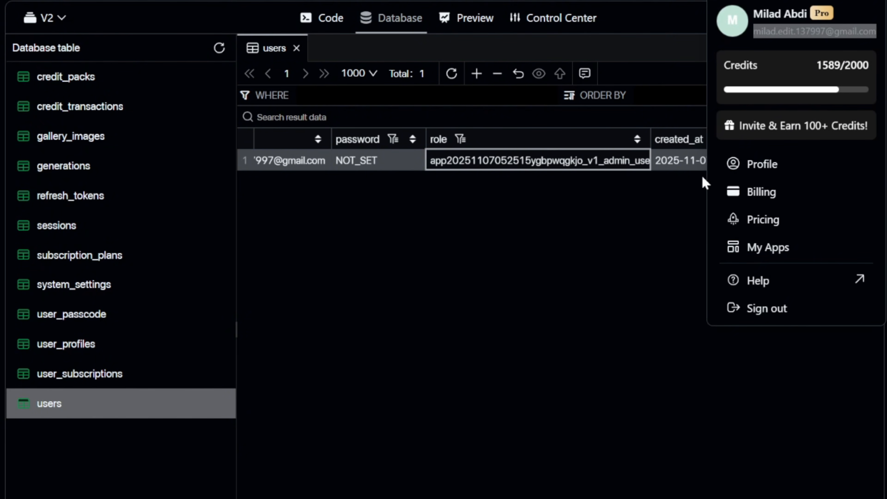
{"action": "left_click", "coordinate": [626, 165]}
{"action": "left_click", "coordinate": [651, 334]}
{"action": "scroll", "coordinate": [557, 315], "scroll_direction": "left", "scroll_amount": 3}
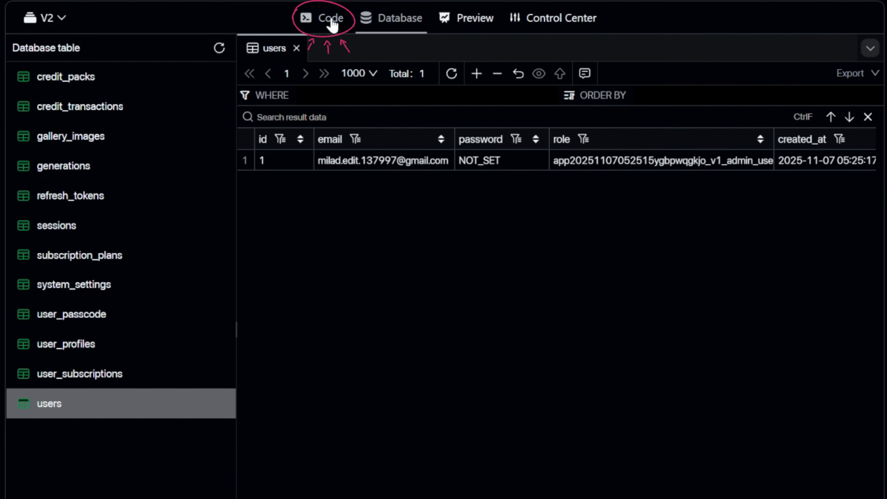
Browse the src folder in the Code view, then return to the /gallery preview.
{"action": "left_click", "coordinate": [322, 27]}
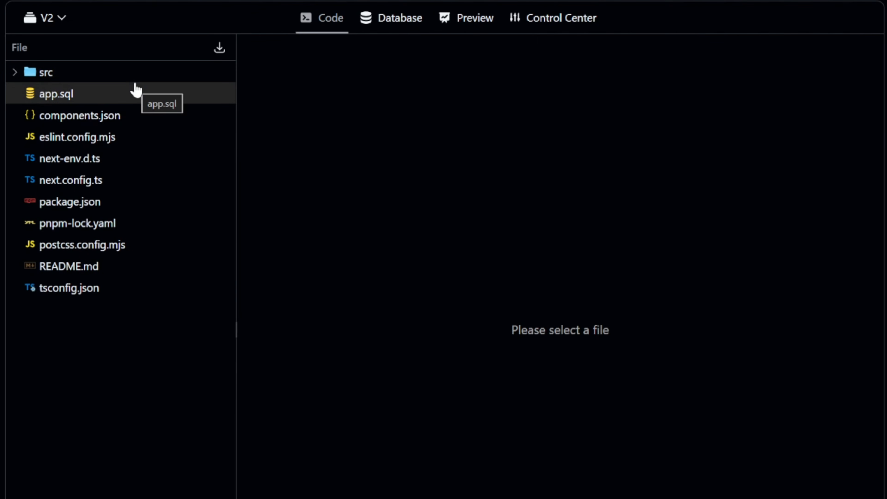
{"action": "left_click", "coordinate": [10, 75]}
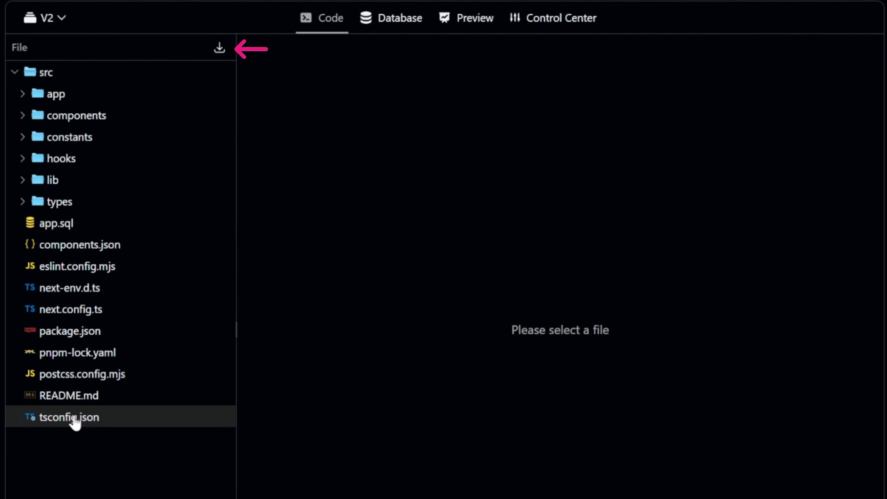
{"action": "left_click", "coordinate": [133, 72]}
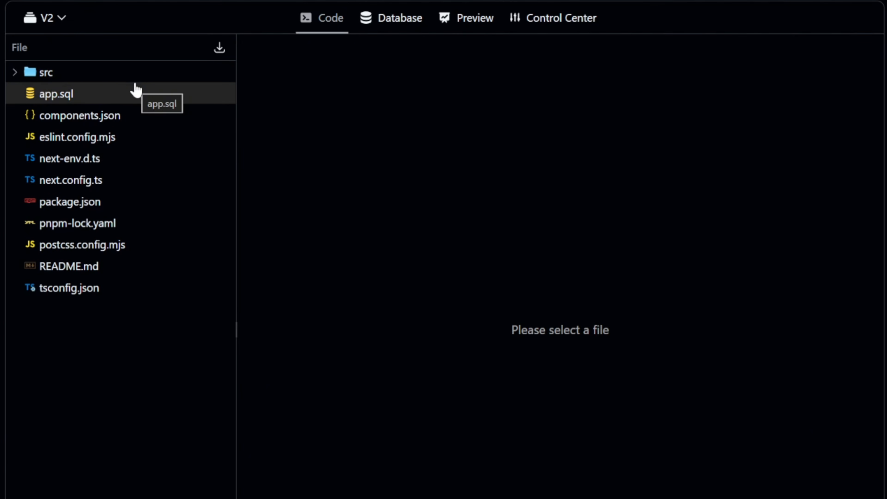
{"action": "left_click", "coordinate": [460, 18]}
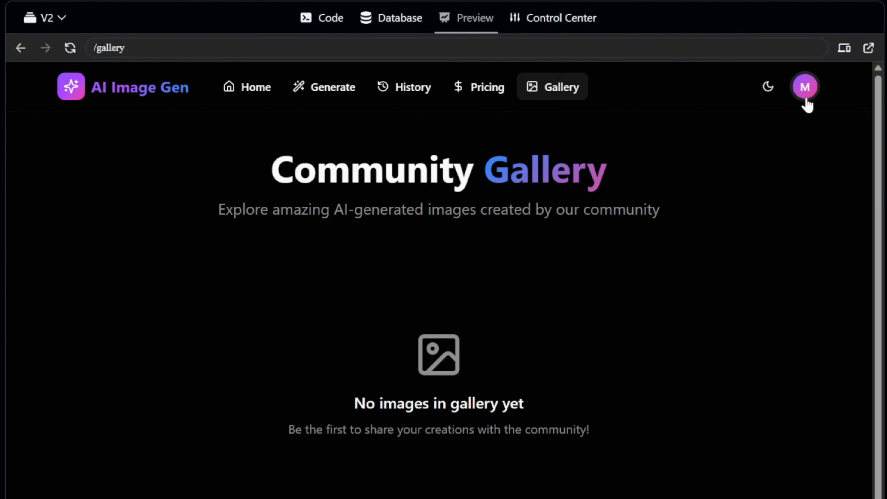
Open Admin Panel from the M avatar menu and review the Total Users figure and user list.
{"action": "left_click", "coordinate": [805, 94]}
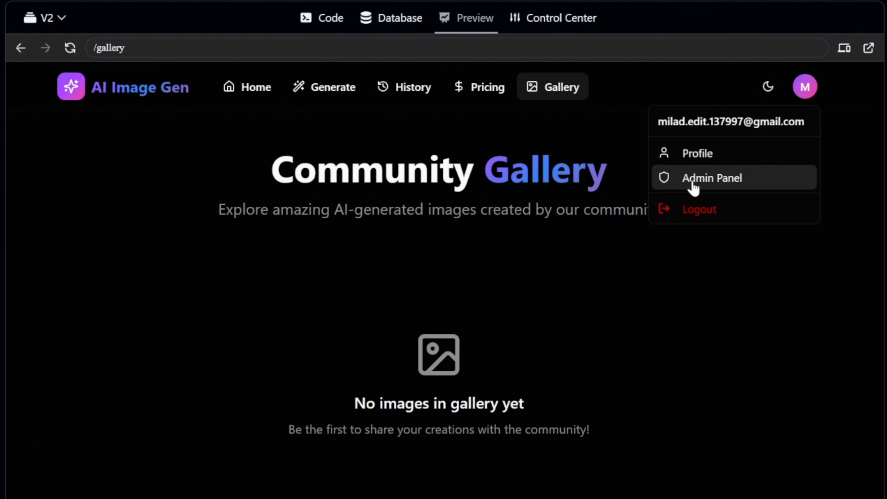
{"action": "left_click", "coordinate": [718, 188]}
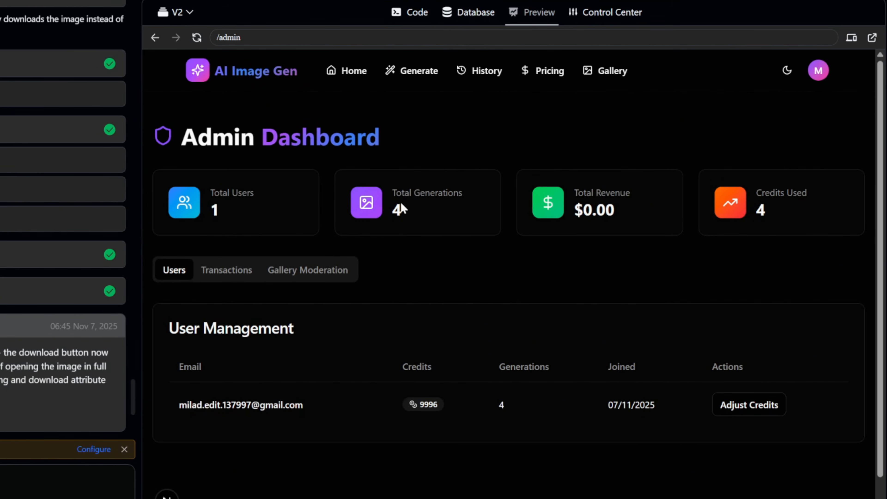
{"action": "left_click_drag", "start_coordinate": [246, 215], "coordinate": [205, 197]}
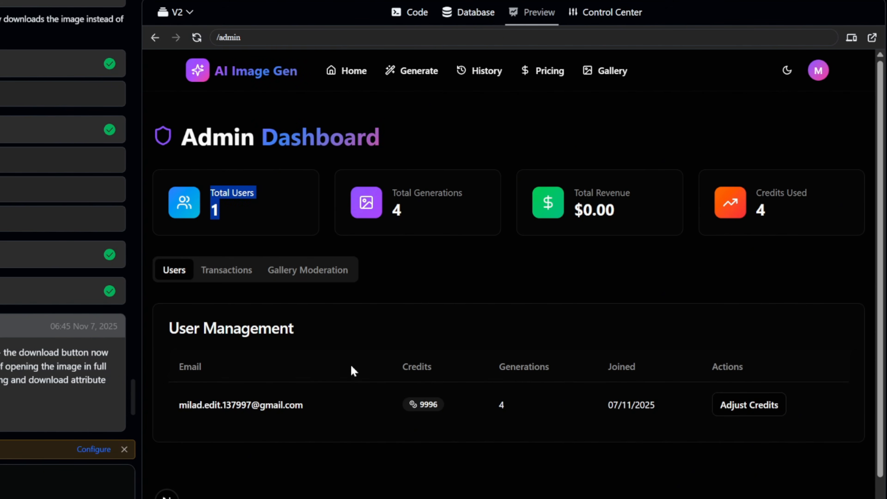
{"action": "left_click_drag", "start_coordinate": [332, 405], "coordinate": [188, 416]}
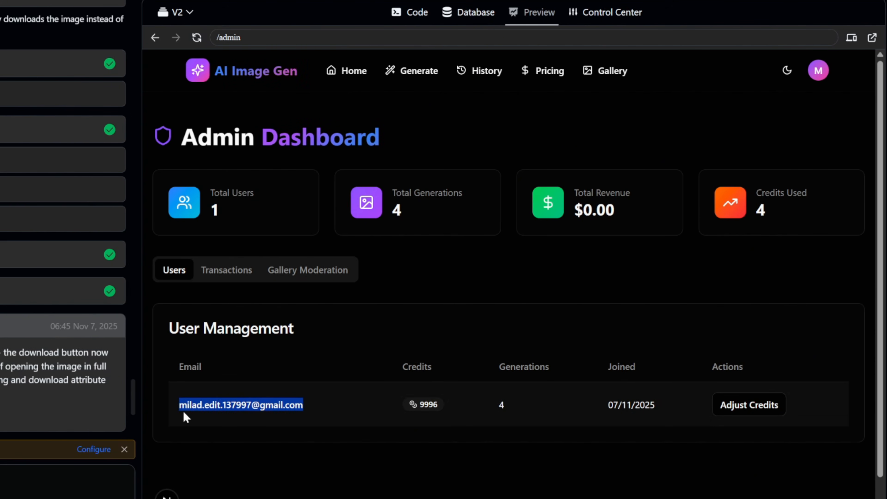
{"action": "left_click", "coordinate": [808, 432]}
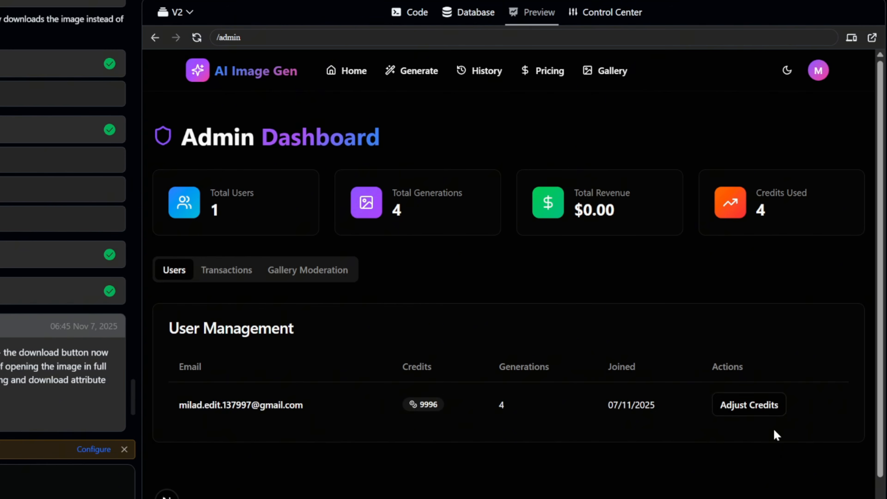
Apply a 1000-credit adjustment with reason 'i like him', bringing the balance to 10996.
{"action": "left_click", "coordinate": [758, 415]}
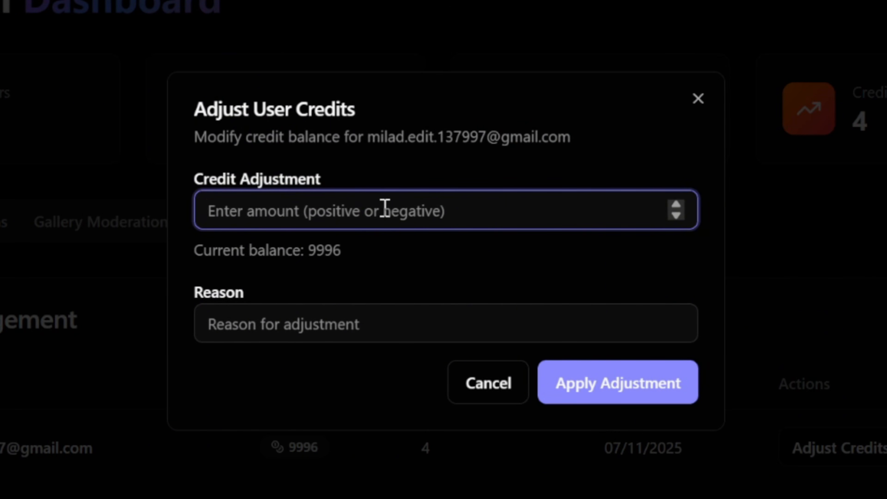
{"action": "type", "text": "1000"}
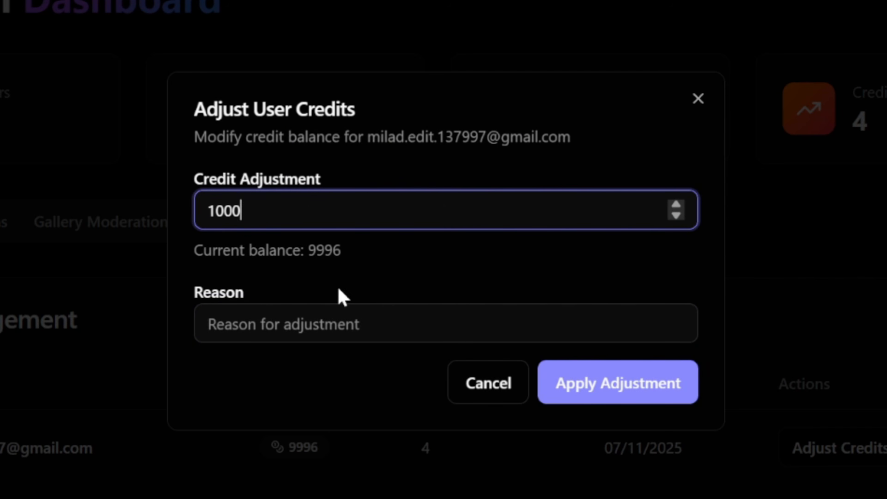
{"action": "left_click", "coordinate": [345, 314]}
{"action": "type", "text": "i like"}
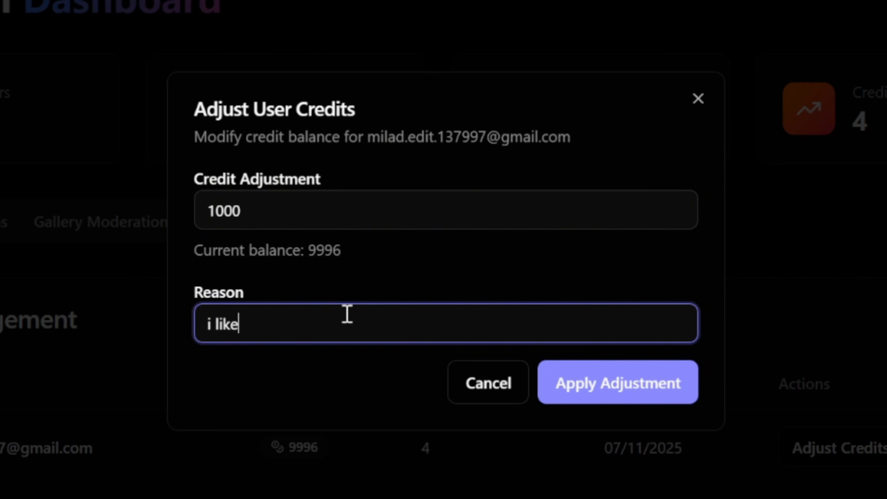
{"action": "type", "text": " him"}
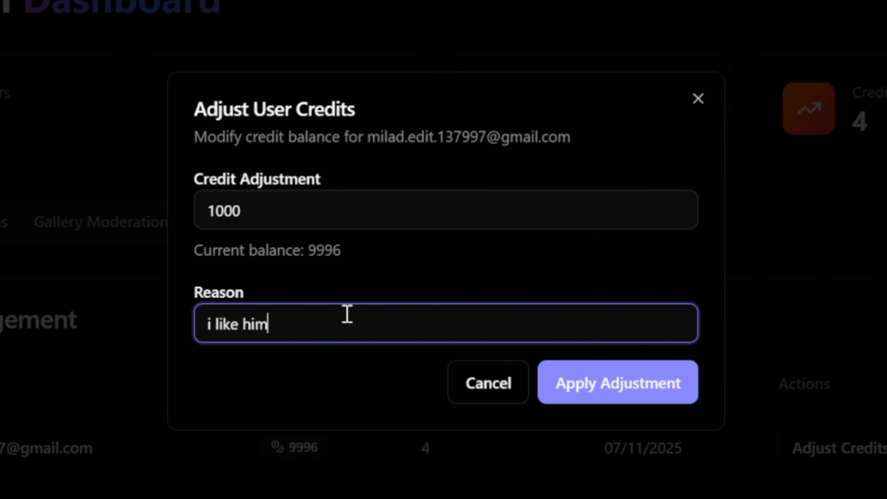
{"action": "left_click", "coordinate": [588, 392]}
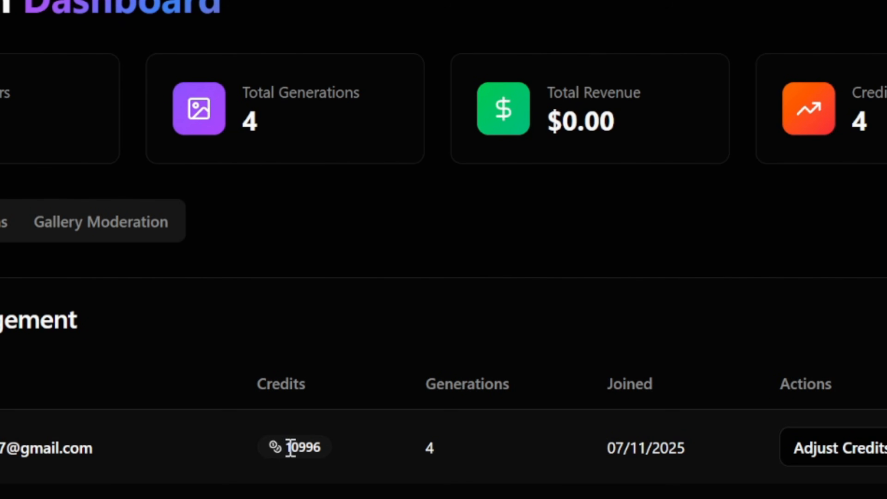
{"action": "left_click_drag", "start_coordinate": [323, 448], "coordinate": [289, 451]}
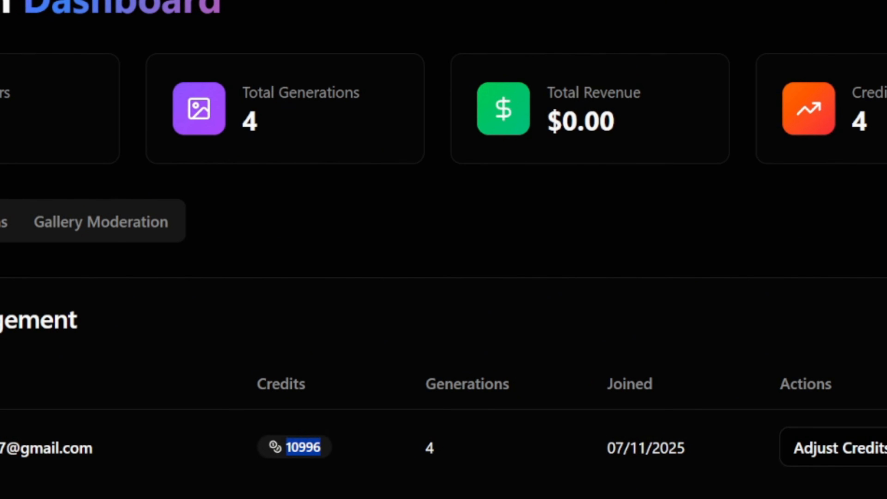
{"action": "left_click", "coordinate": [293, 485]}
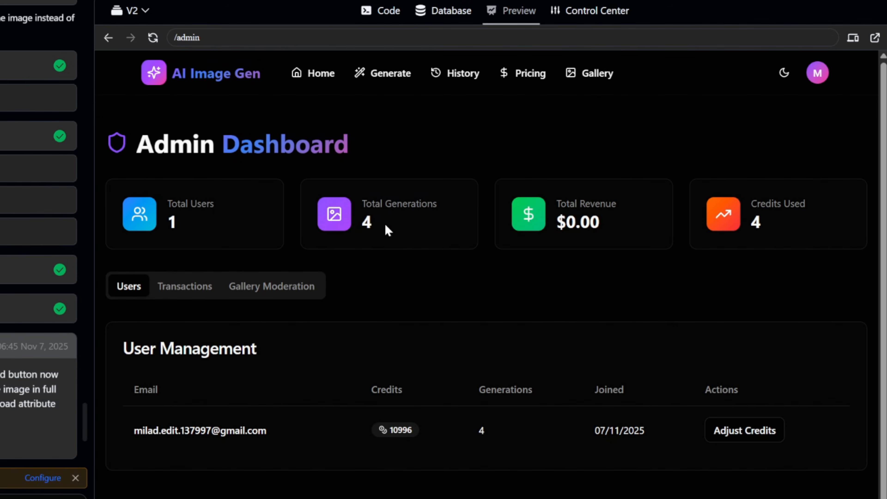
{"action": "left_click_drag", "start_coordinate": [387, 227], "coordinate": [346, 202]}
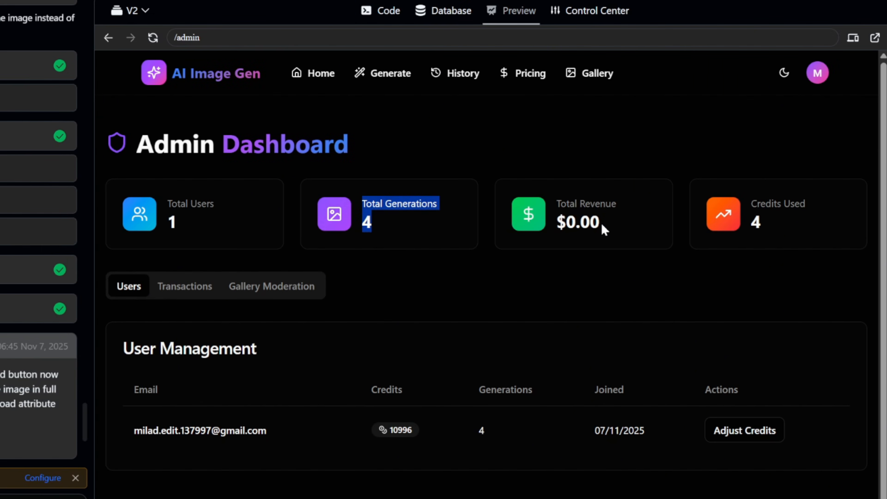
{"action": "left_click_drag", "start_coordinate": [604, 229], "coordinate": [546, 206]}
{"action": "left_click", "coordinate": [773, 225]}
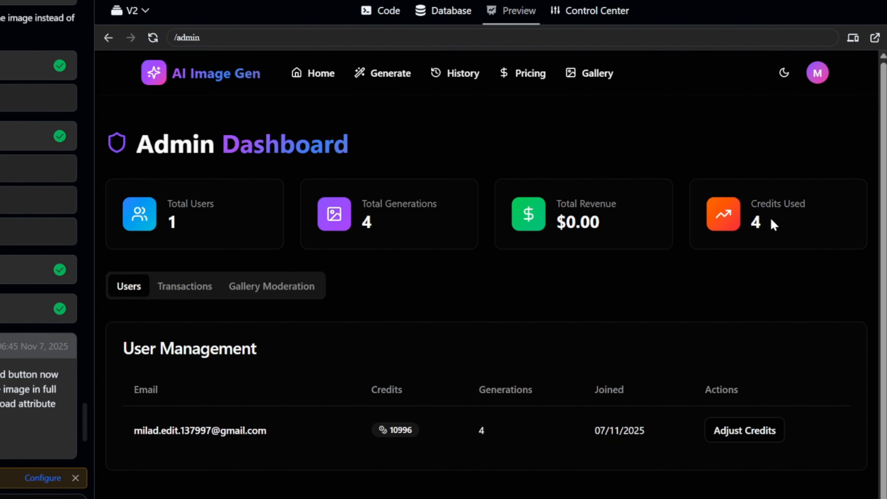
{"action": "left_click_drag", "start_coordinate": [773, 225], "coordinate": [746, 211]}
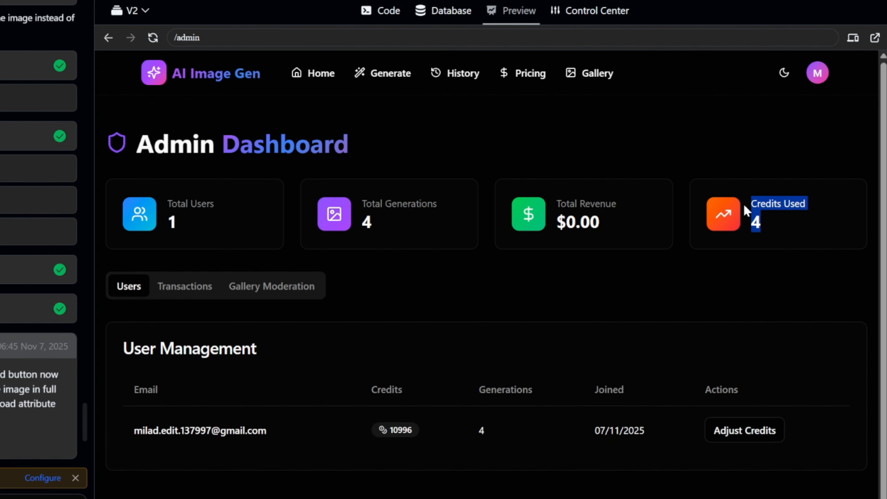
{"action": "left_click", "coordinate": [669, 287]}
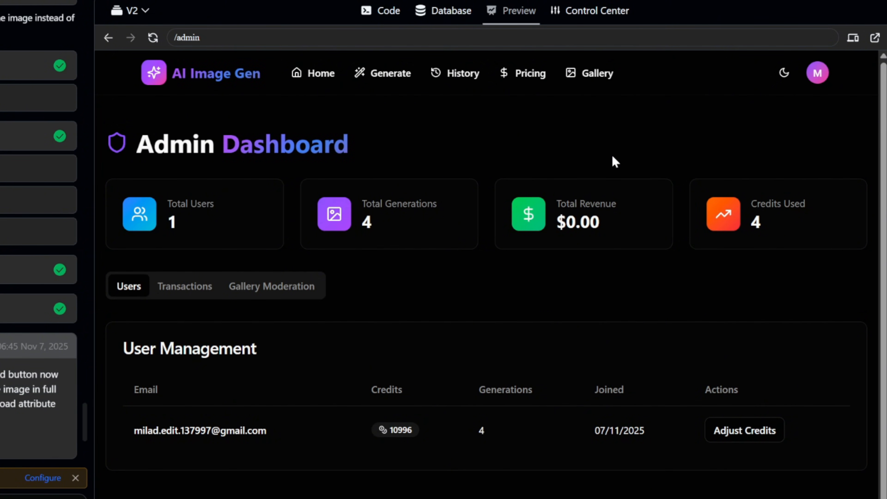
{"action": "left_click", "coordinate": [534, 79]}
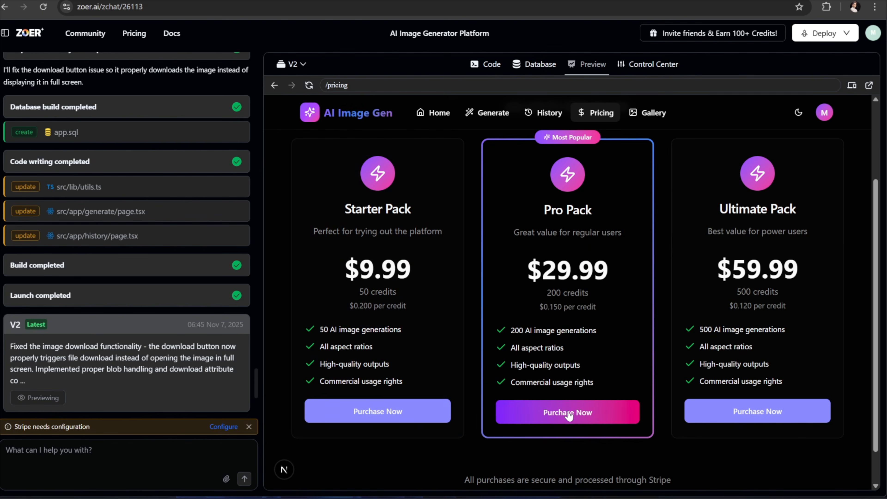
{"action": "left_click", "coordinate": [576, 414]}
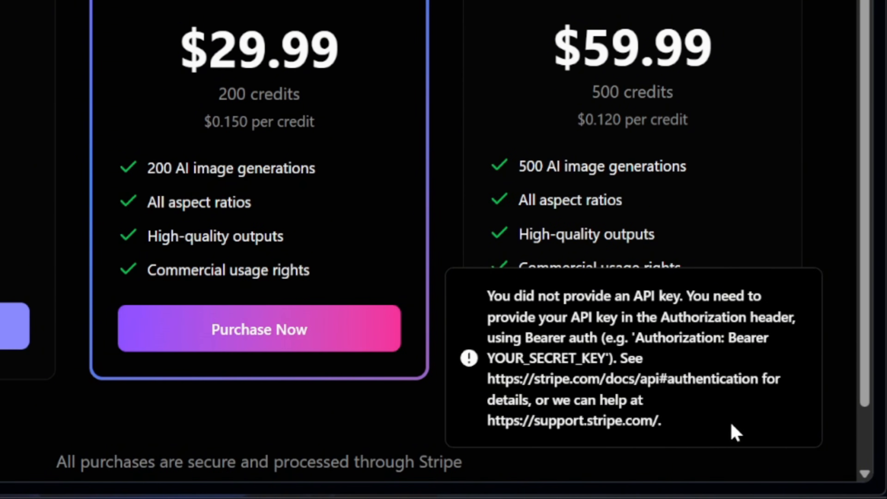
{"action": "left_click_drag", "start_coordinate": [733, 425], "coordinate": [463, 299]}
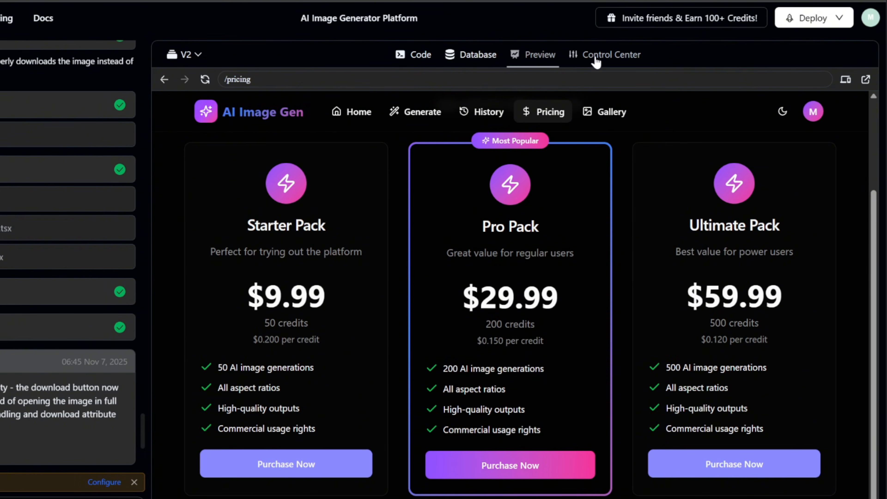
Open Stripe Payments via Control Center > Integrations > Manage.
{"action": "left_click", "coordinate": [594, 58]}
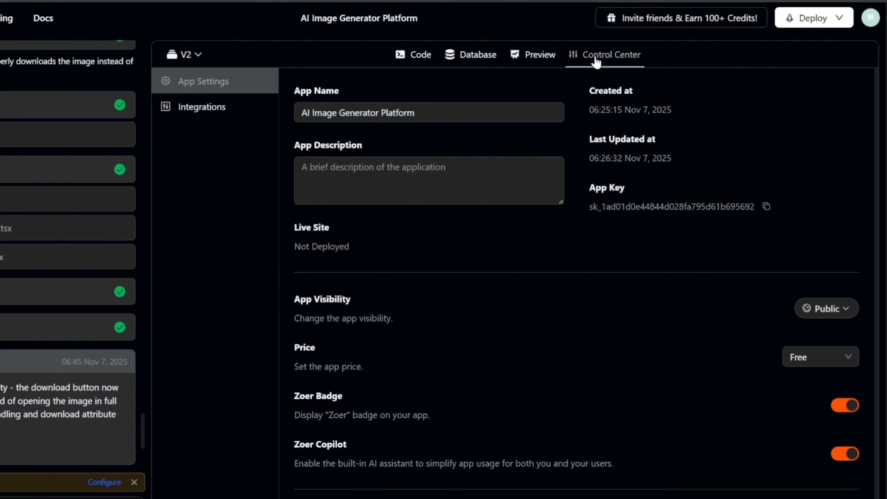
{"action": "left_click", "coordinate": [210, 107]}
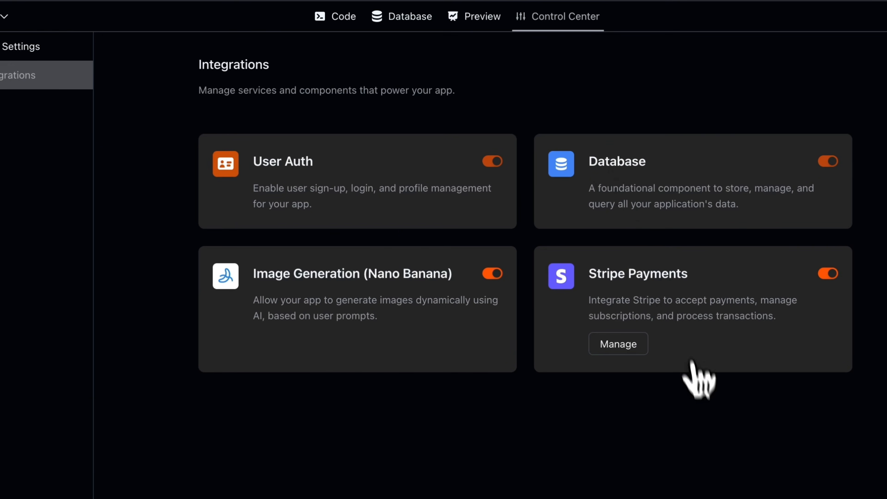
{"action": "left_click", "coordinate": [619, 352]}
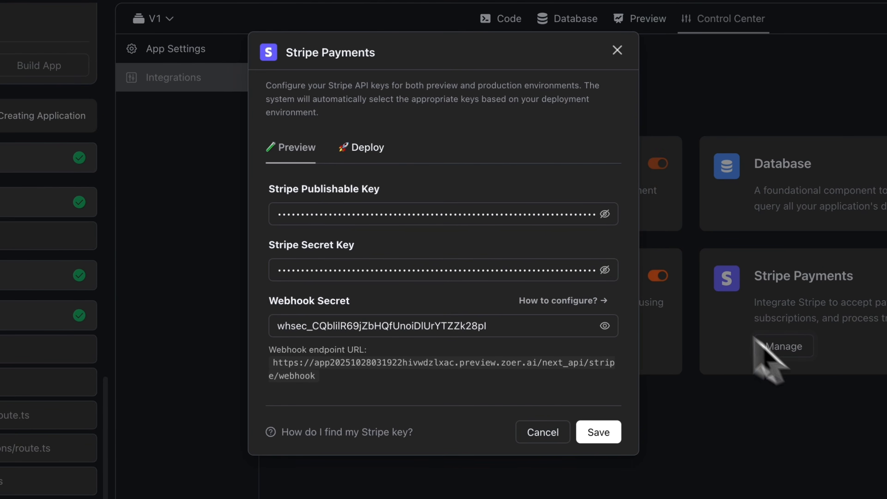
Replace the Publishable Key with the copied Stripe test publishable key.
{"action": "left_click", "coordinate": [604, 214]}
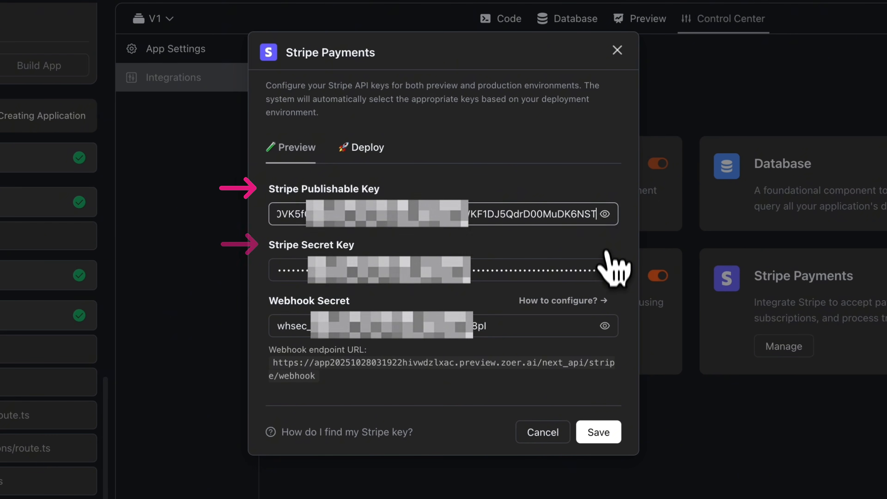
{"action": "left_click", "coordinate": [606, 275]}
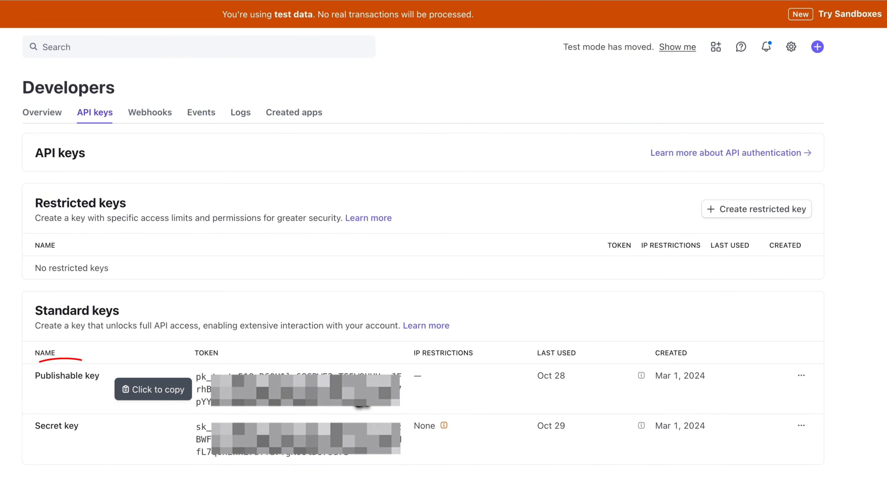
{"action": "left_click", "coordinate": [342, 364]}
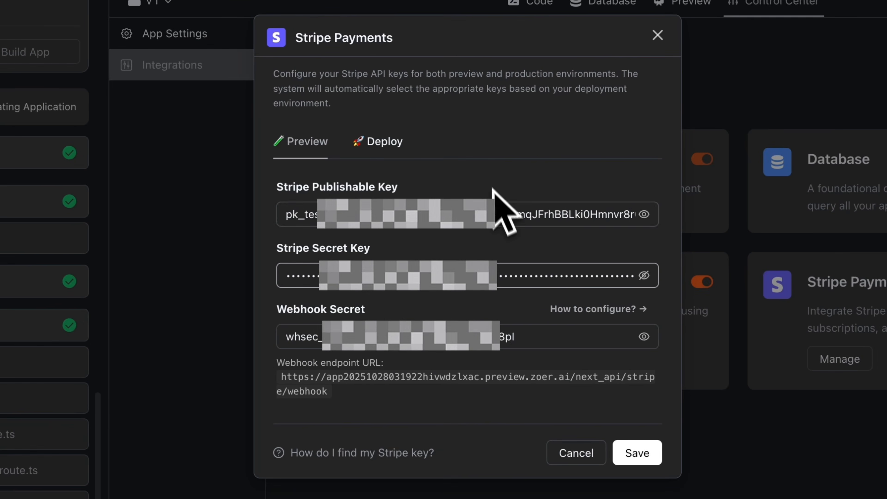
{"action": "left_click", "coordinate": [535, 168]}
{"action": "key", "text": "super+a"}
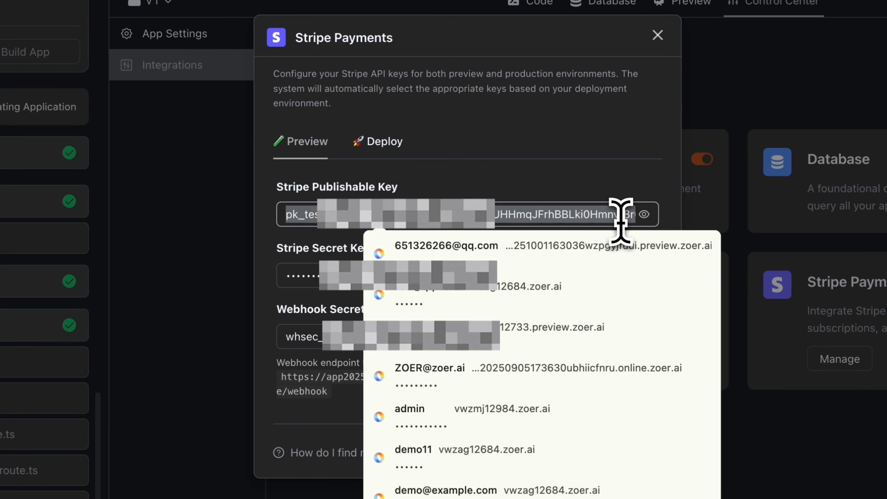
{"action": "key", "text": "super+v"}
{"action": "left_click", "coordinate": [628, 182]}
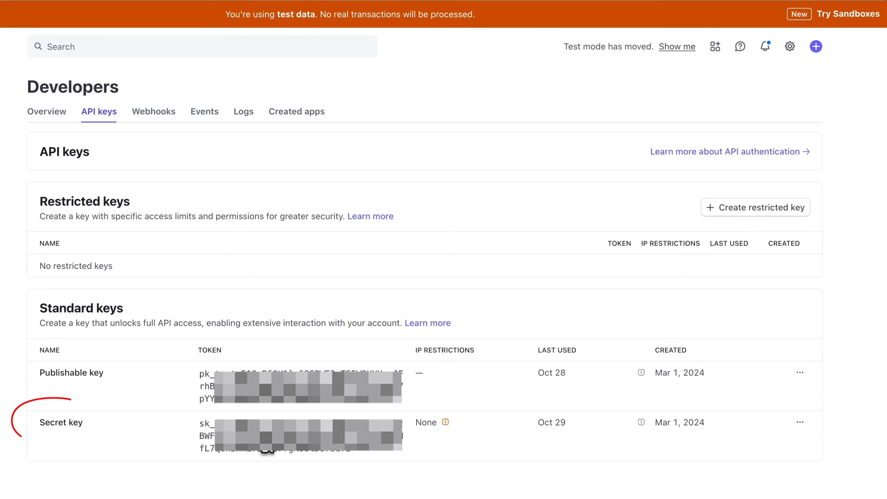
Copy the Stripe test secret key for the Secret Key field and select the webhook endpoint URL.
{"action": "left_click", "coordinate": [265, 441]}
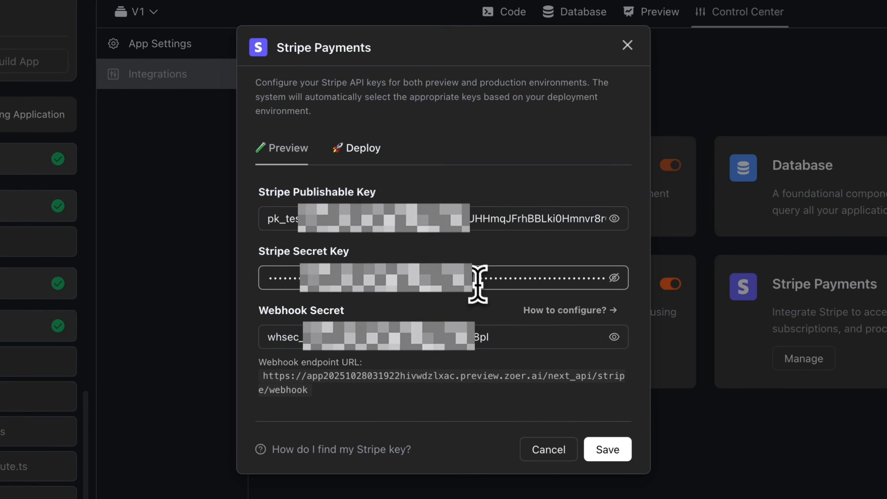
{"action": "left_click", "coordinate": [428, 264]}
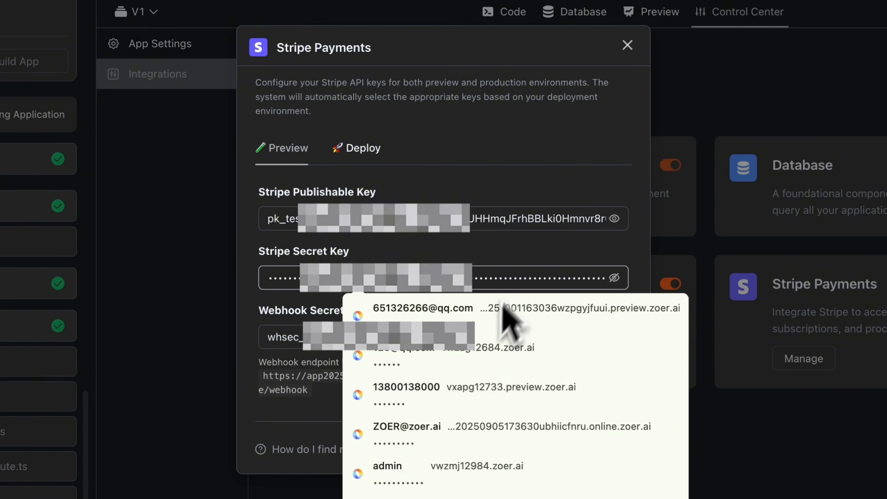
{"action": "left_click", "coordinate": [524, 256]}
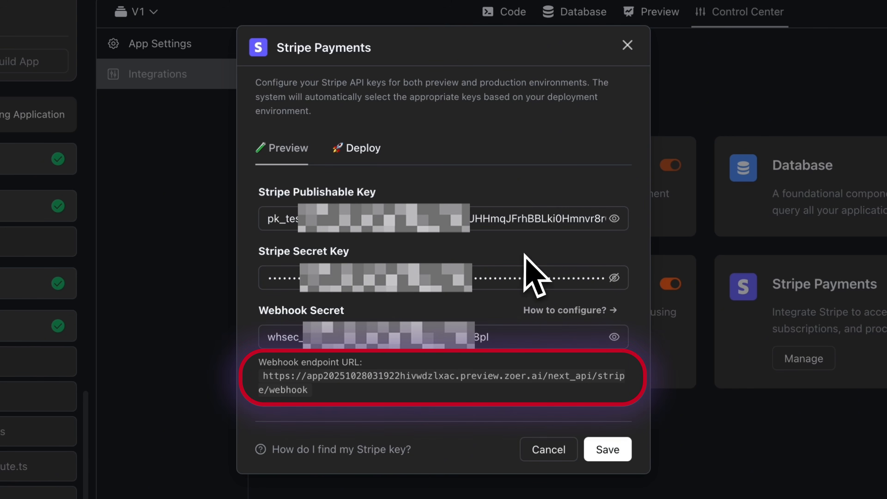
{"action": "mouse_move", "coordinate": [349, 392]}
{"action": "left_mouse_down"}
{"action": "mouse_move", "coordinate": [289, 386]}
{"action": "mouse_move", "coordinate": [264, 373]}
{"action": "left_mouse_up"}
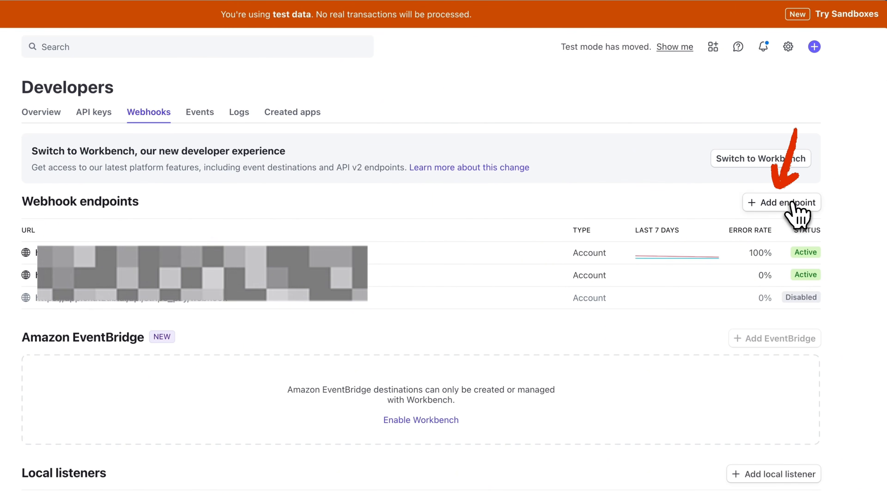
Start a new webhook endpoint with the pasted stripe/webhook URL and all events selected.
{"action": "left_click", "coordinate": [790, 202]}
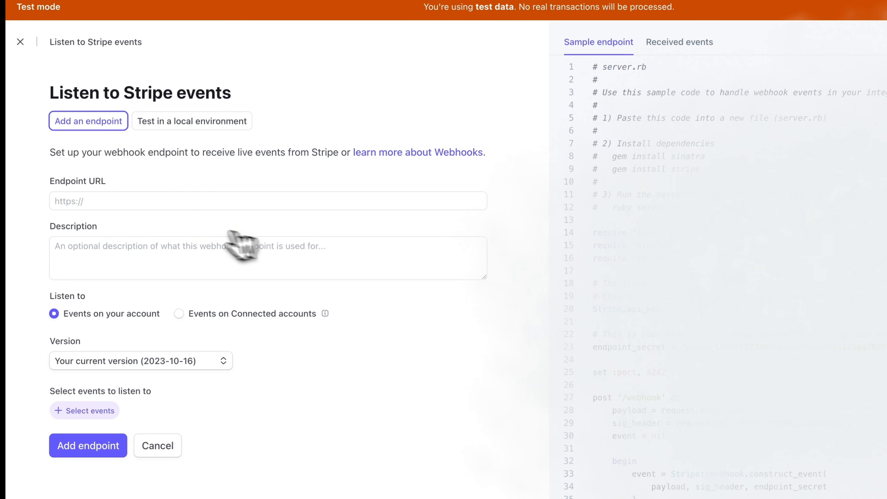
{"action": "left_click", "coordinate": [94, 203]}
{"action": "key", "text": "ctrl+v"}
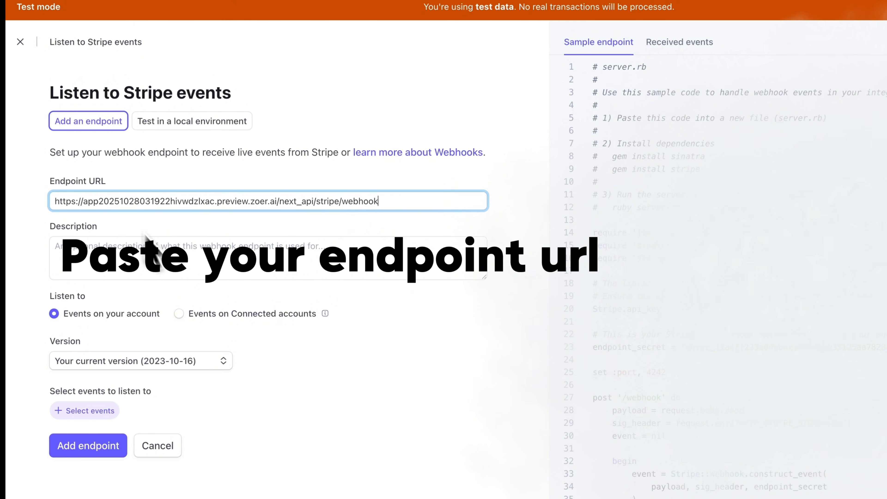
{"action": "left_click", "coordinate": [74, 411]}
{"action": "left_click", "coordinate": [69, 161]}
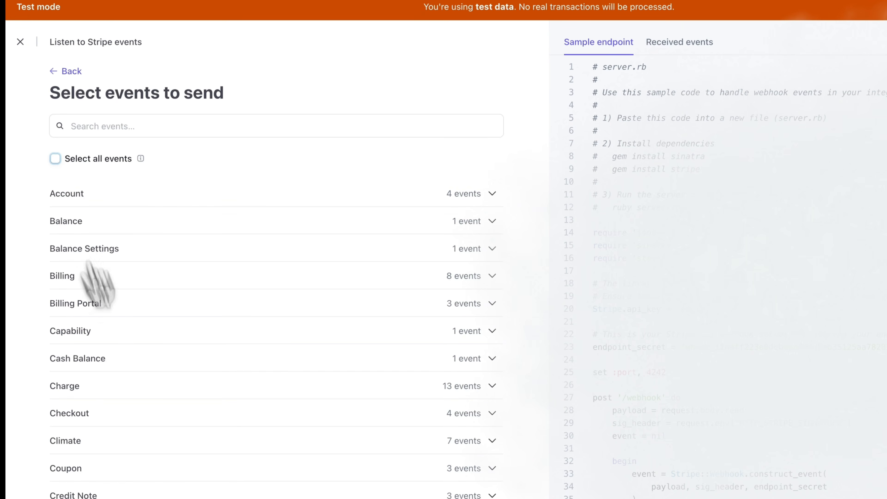
{"action": "scroll", "coordinate": [198, 461], "scroll_direction": "down", "scroll_amount": 15}
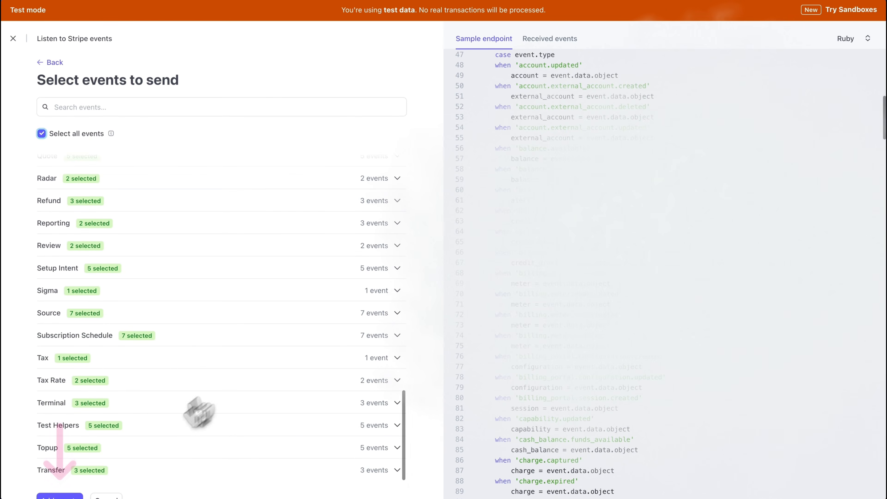
{"action": "left_click", "coordinate": [59, 496]}
Create the 222-event endpoint, then reveal and copy its signing secret.
{"action": "scroll", "coordinate": [157, 314], "scroll_direction": "down", "scroll_amount": 6}
{"action": "scroll", "coordinate": [153, 313], "scroll_direction": "down", "scroll_amount": 20}
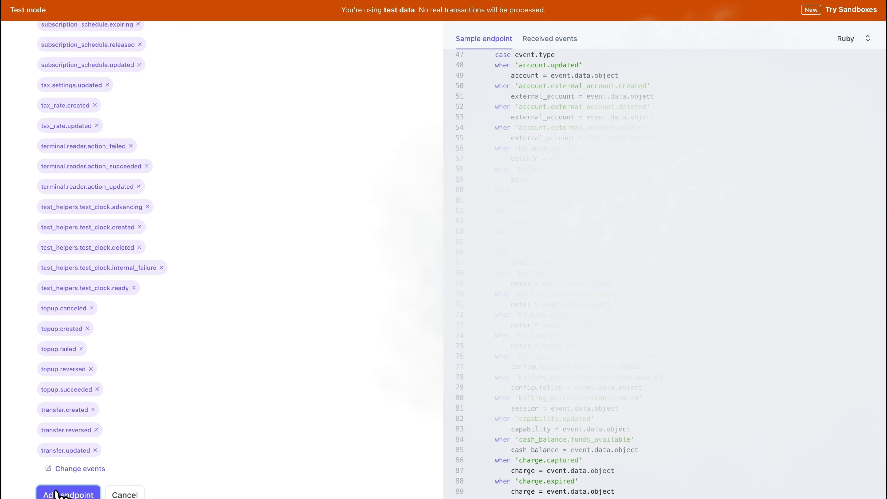
{"action": "left_click", "coordinate": [57, 495]}
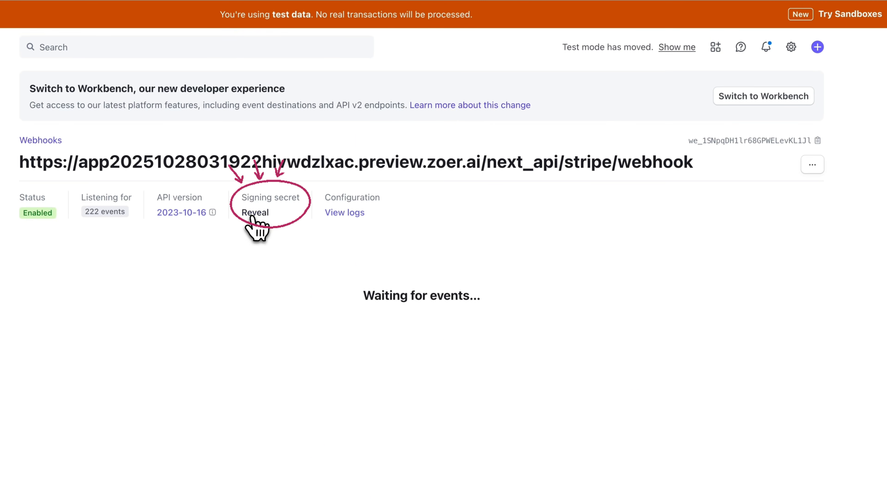
{"action": "left_click", "coordinate": [252, 215]}
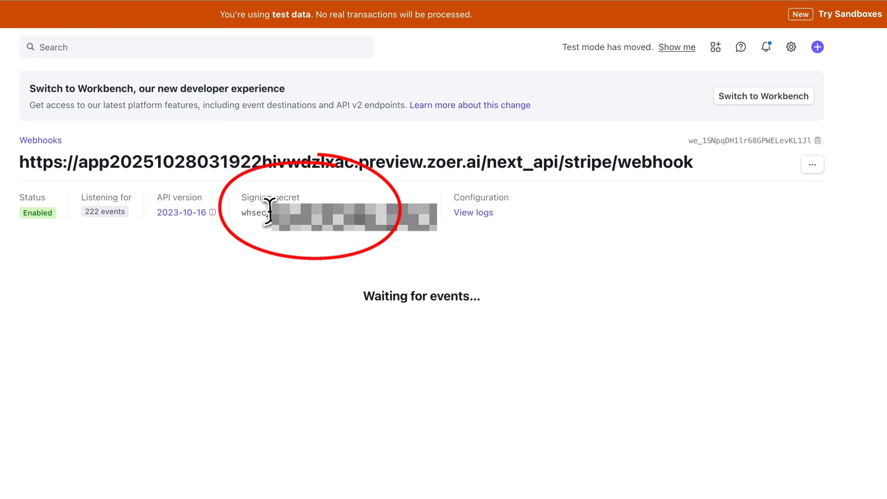
{"action": "mouse_move", "coordinate": [241, 214]}
{"action": "left_mouse_down"}
{"action": "mouse_move", "coordinate": [449, 226]}
{"action": "mouse_move", "coordinate": [440, 232]}
{"action": "left_mouse_up"}
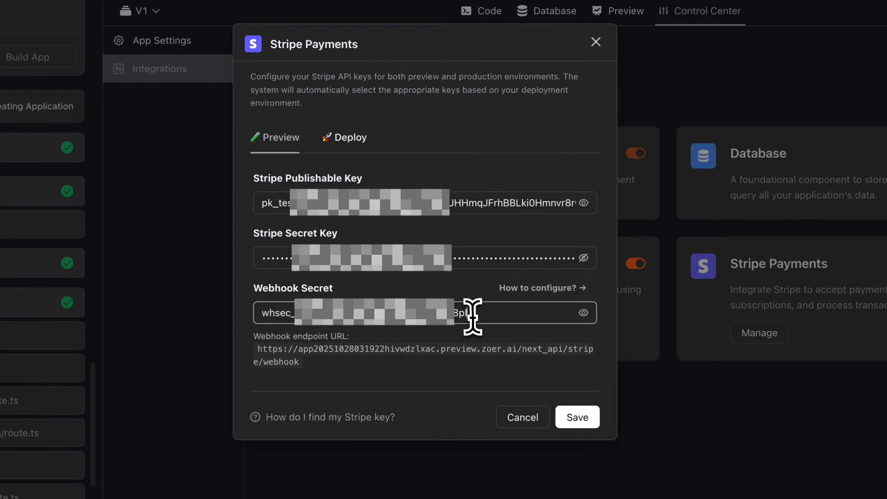
Paste the new signing secret into Webhook Secret and save the Stripe keys.
{"action": "left_click_drag", "start_coordinate": [528, 311], "coordinate": [240, 311]}
{"action": "key", "text": "super+v"}
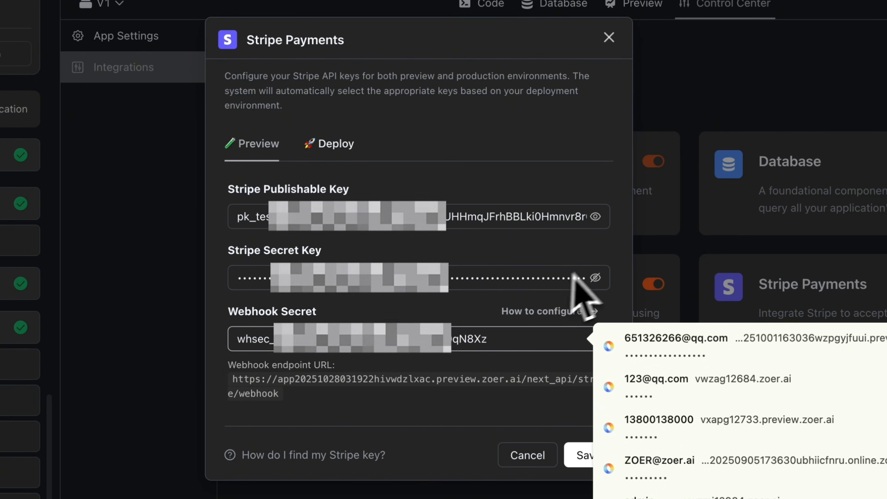
{"action": "left_click", "coordinate": [596, 278]}
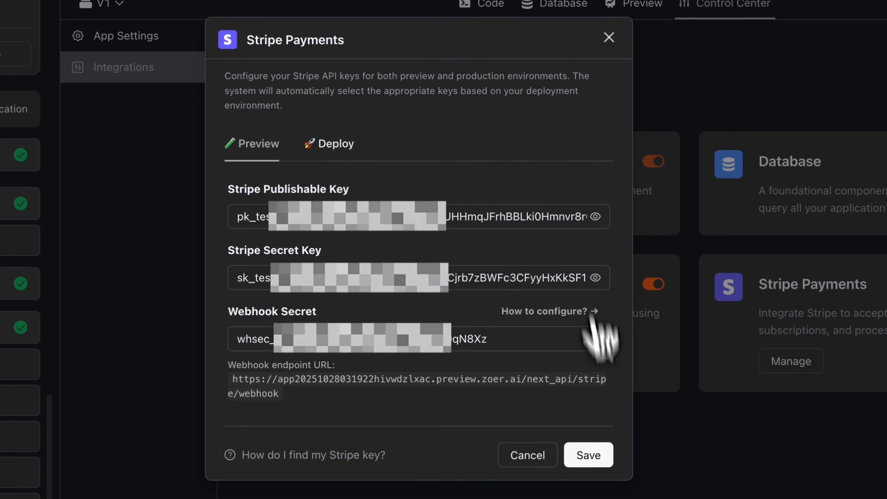
{"action": "left_click", "coordinate": [602, 454]}
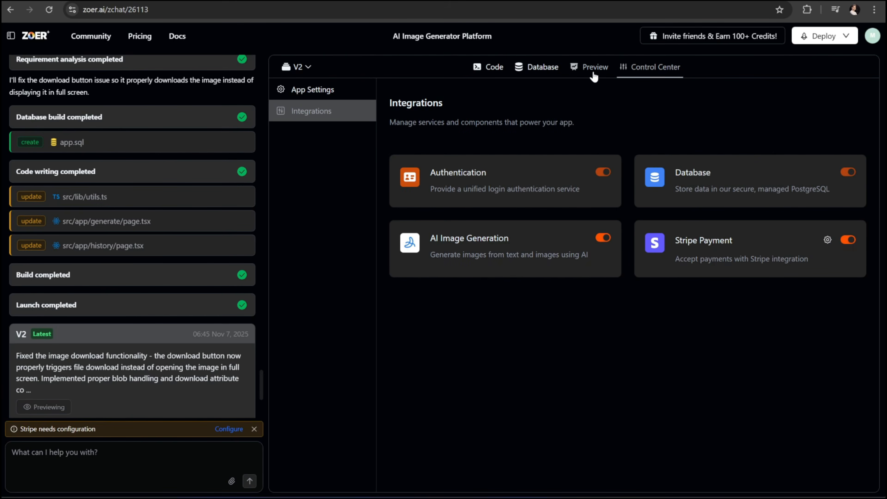
Purchase the Pro Pack from the pricing preview to reach Stripe checkout.
{"action": "left_click", "coordinate": [594, 76]}
{"action": "scroll", "coordinate": [660, 265], "scroll_direction": "down", "scroll_amount": 3}
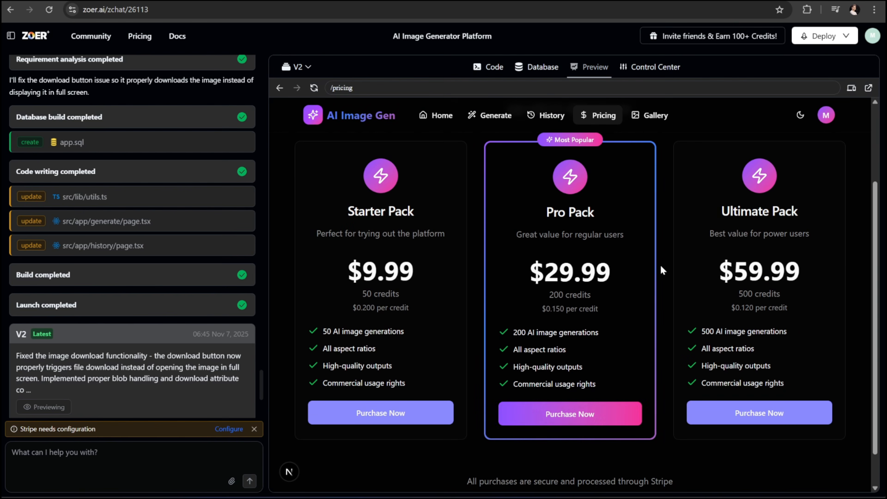
{"action": "left_click", "coordinate": [575, 424]}
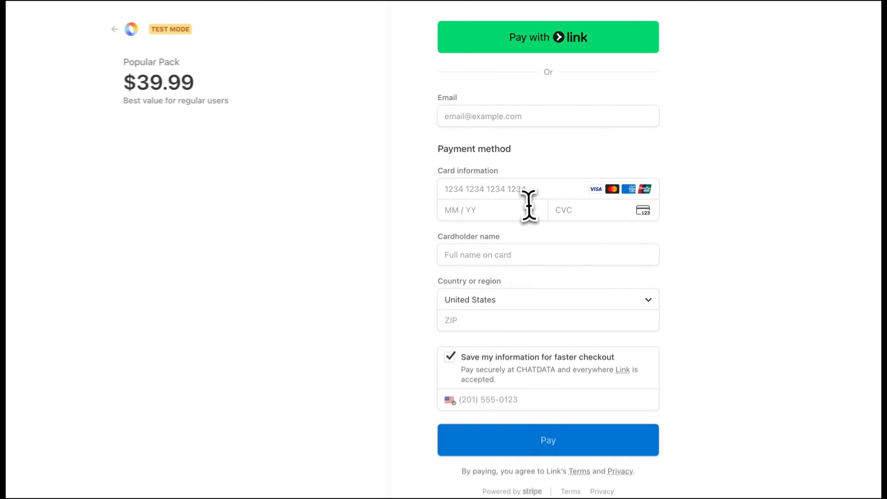
{"action": "left_click", "coordinate": [529, 206]}
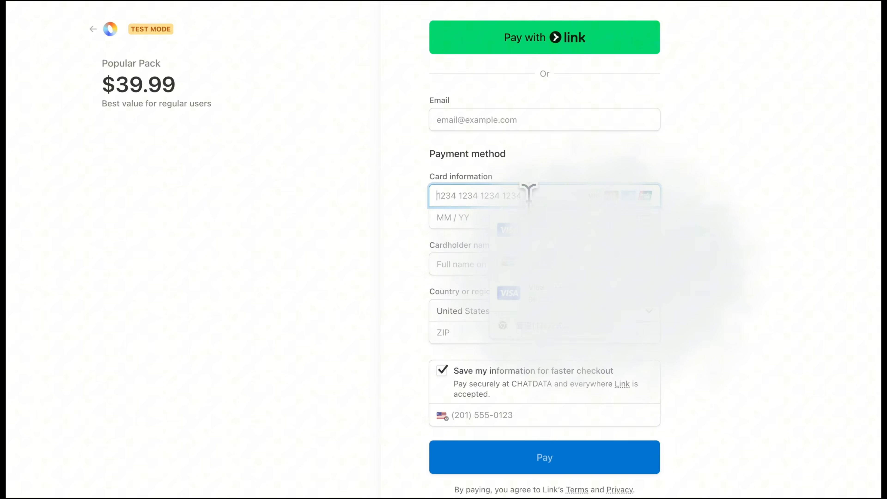
Fill in the saved email and test card details, then pay $39.99 for the Popular Pack.
{"action": "left_click", "coordinate": [530, 116]}
{"action": "left_click", "coordinate": [523, 172]}
{"action": "left_click", "coordinate": [509, 227]}
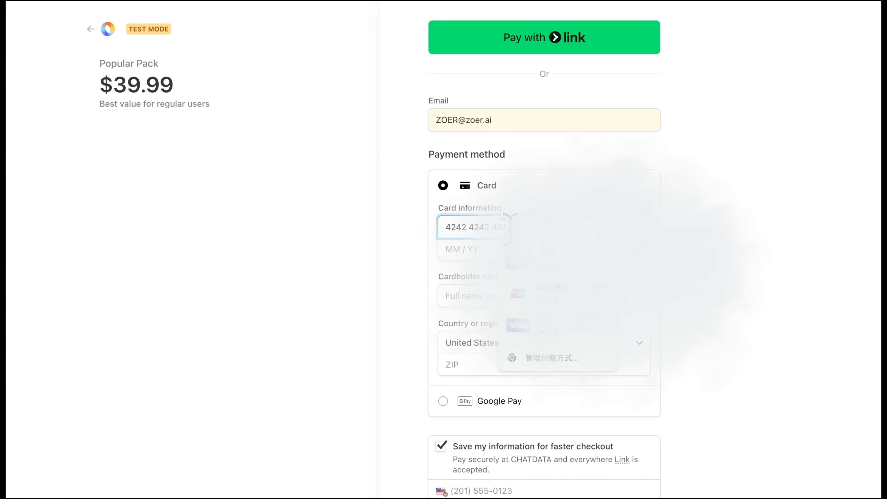
{"action": "left_click", "coordinate": [499, 250]}
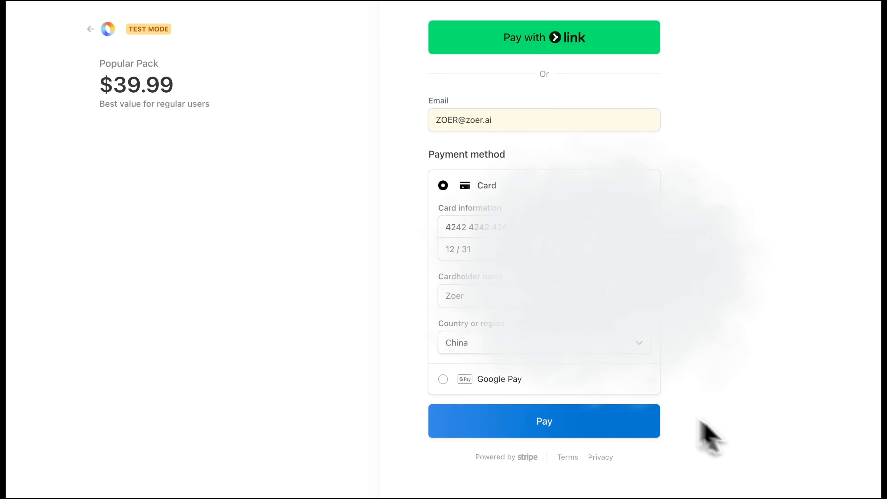
{"action": "left_click", "coordinate": [648, 424]}
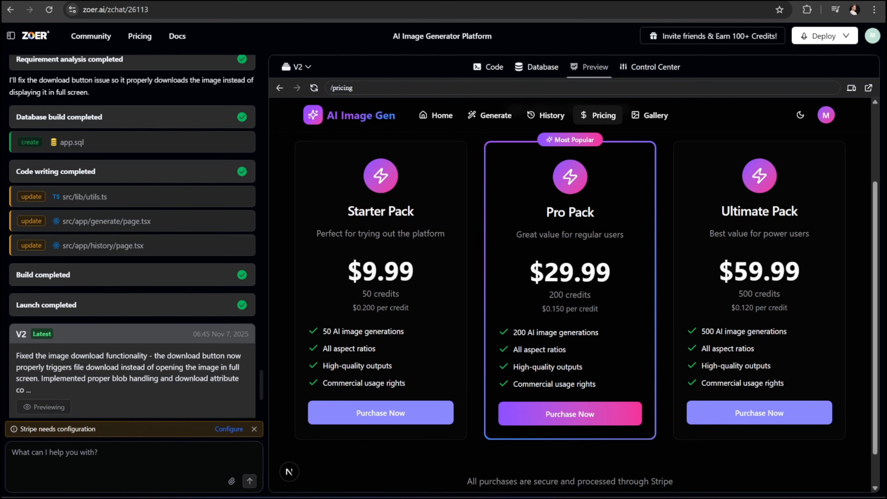
Take the preview from the pricing page back to Home, then to the Gallery.
{"action": "scroll", "coordinate": [406, 121], "scroll_direction": "up", "scroll_amount": 3}
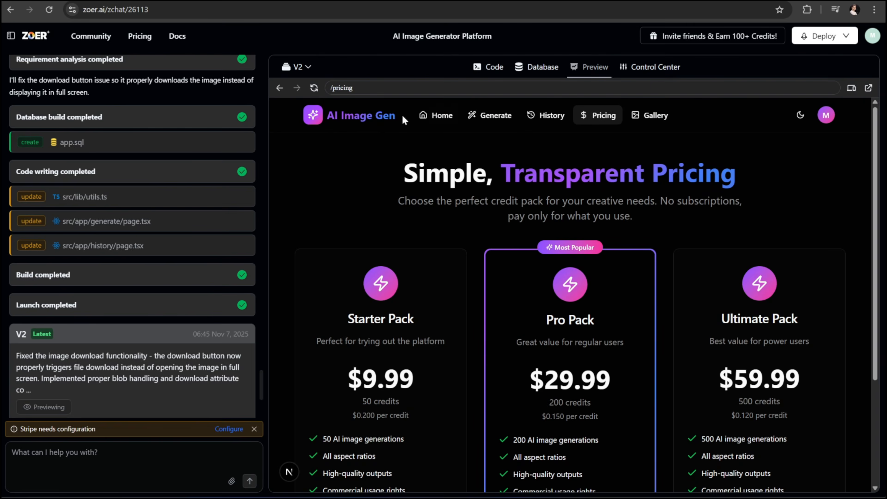
{"action": "left_click", "coordinate": [433, 119]}
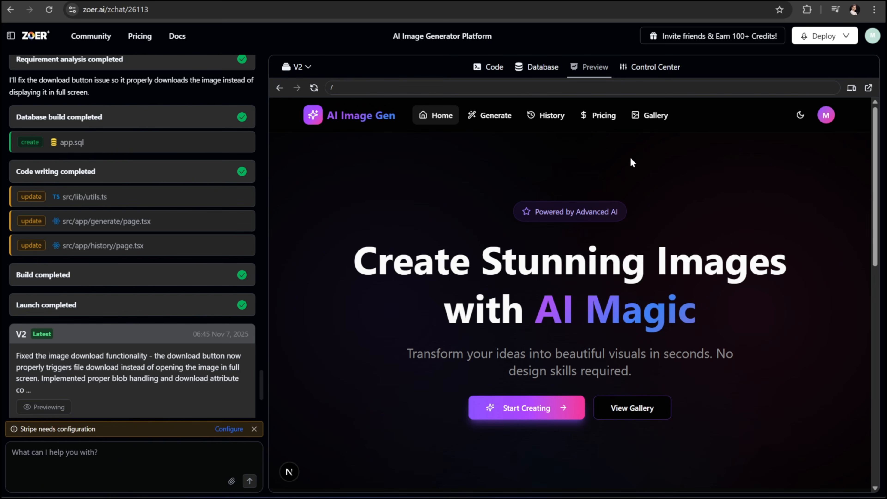
{"action": "left_click", "coordinate": [656, 116]}
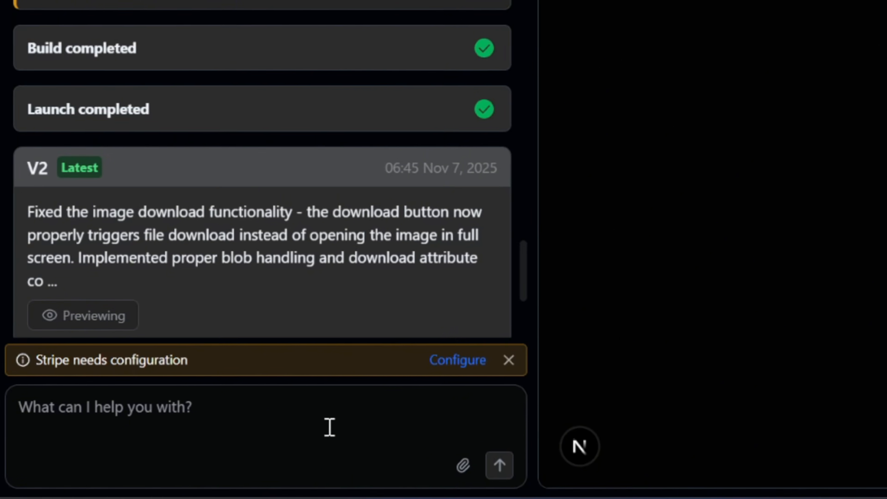
Ask the AI builder to show all user-generated images in the Gallery, newest first, with prompts and creators.
{"action": "left_click", "coordinate": [329, 427]}
{"action": "type", "text": "All user-generated images should automatically appear on the Gallery page, showing the latest first with their prompt and creator info in a clean, responsive layout."}
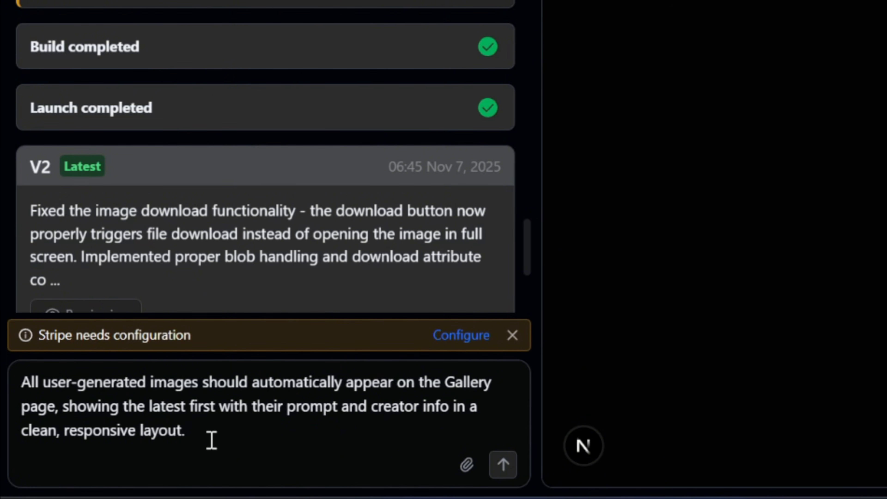
{"action": "left_click", "coordinate": [502, 469]}
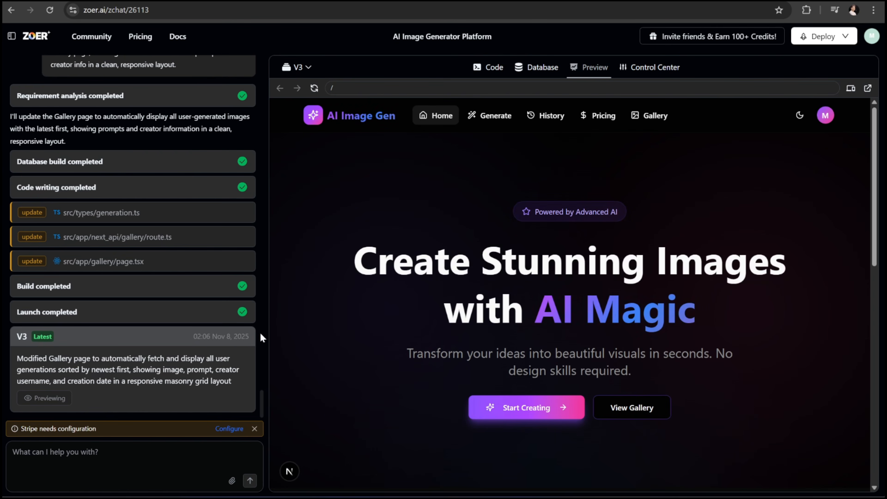
Generate a neon cyberpunk city image, confirm it tops the Community Gallery, then switch the preview to Dark theme.
{"action": "left_click", "coordinate": [655, 117]}
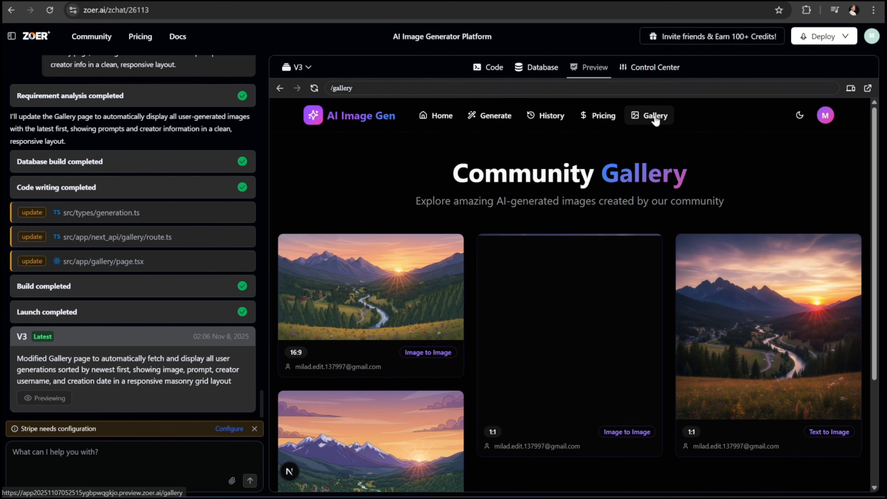
{"action": "left_click", "coordinate": [470, 347]}
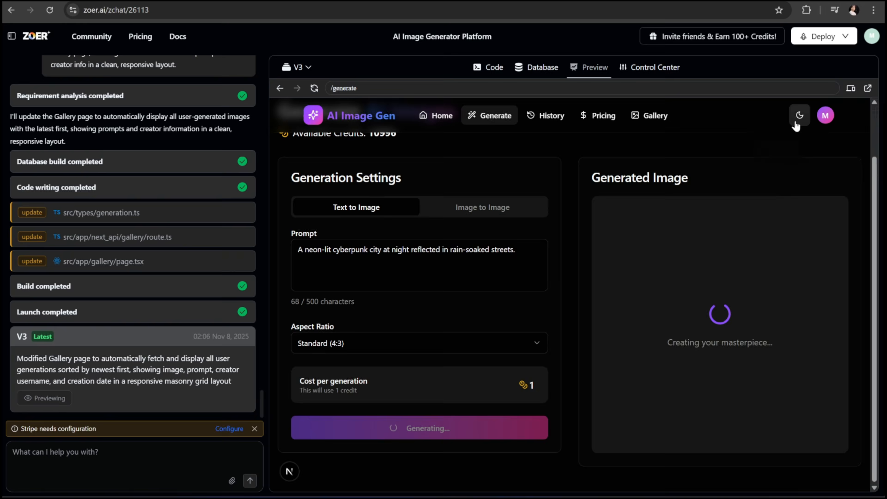
{"action": "left_click", "coordinate": [800, 116]}
{"action": "left_click", "coordinate": [655, 115]}
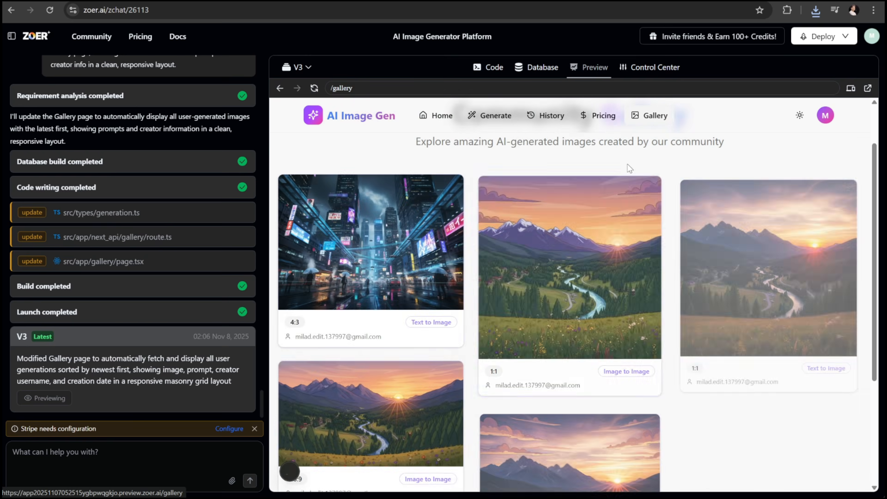
{"action": "scroll", "coordinate": [681, 349], "scroll_direction": "down", "scroll_amount": 3}
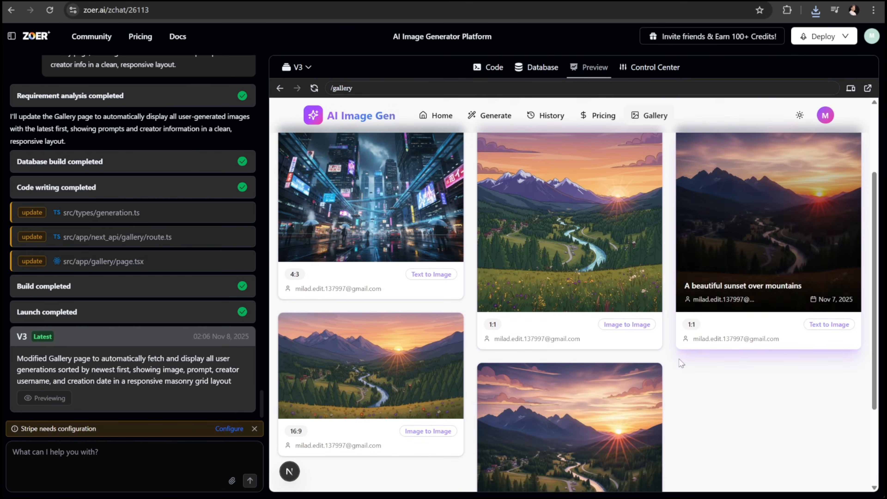
{"action": "scroll", "coordinate": [570, 291], "scroll_direction": "up", "scroll_amount": 3}
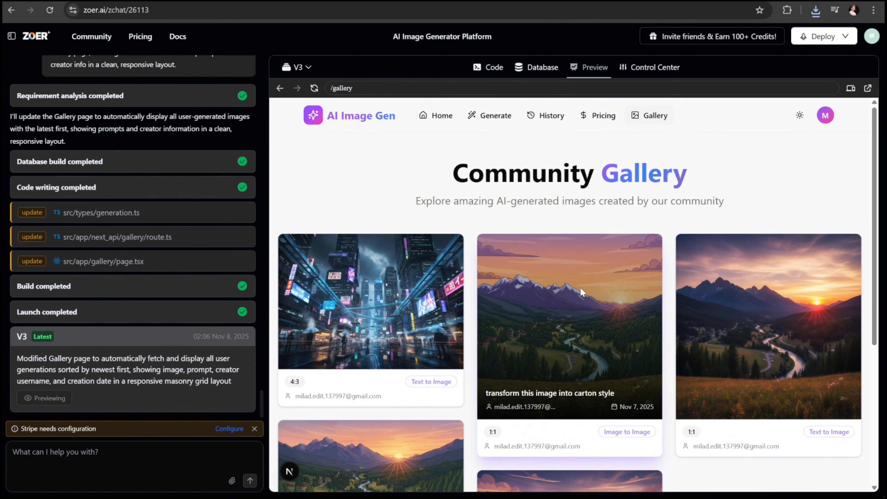
{"action": "left_click", "coordinate": [800, 115]}
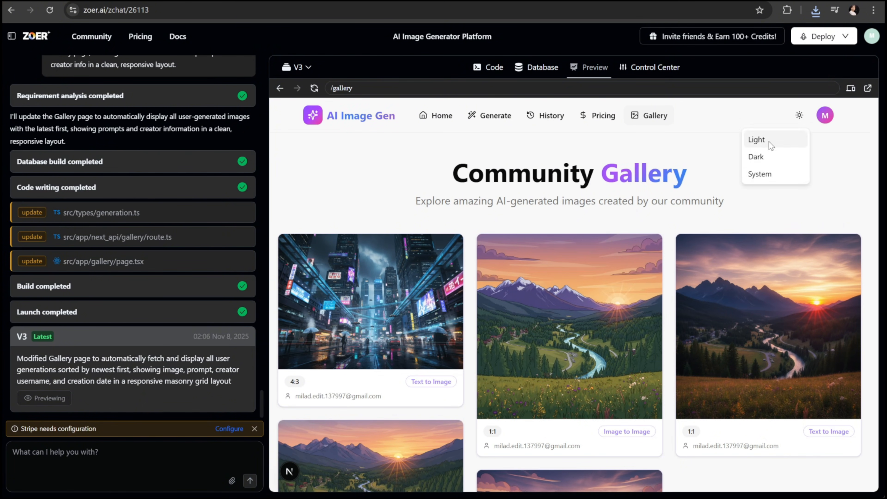
{"action": "left_click", "coordinate": [757, 157]}
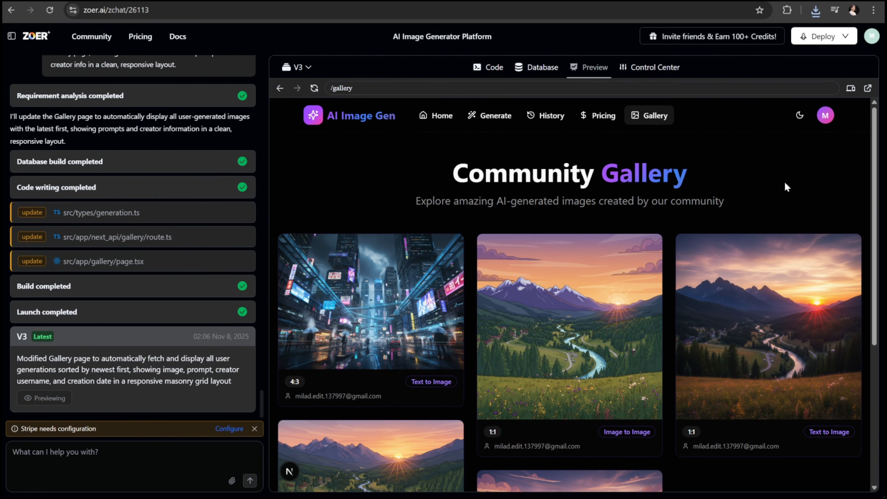
Deploy the AI Image Gen app to production and open the resulting live site.
{"action": "left_click", "coordinate": [835, 38]}
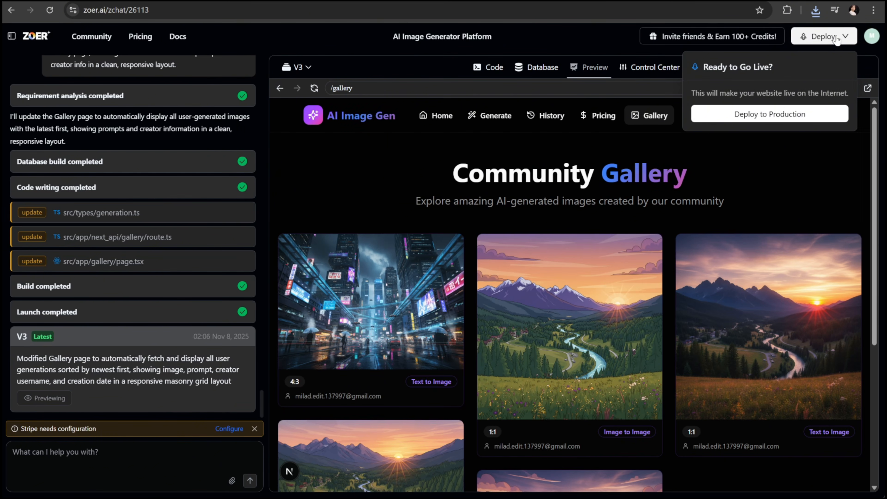
{"action": "left_click", "coordinate": [760, 119]}
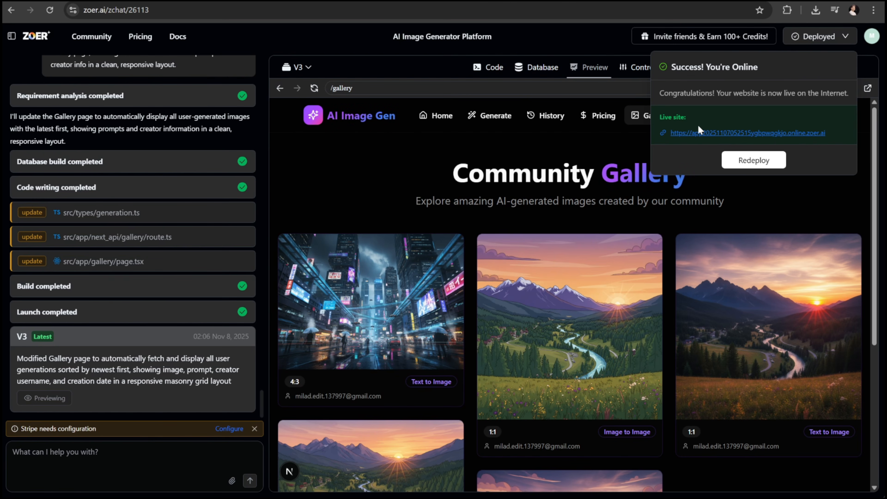
{"action": "left_click", "coordinate": [684, 134]}
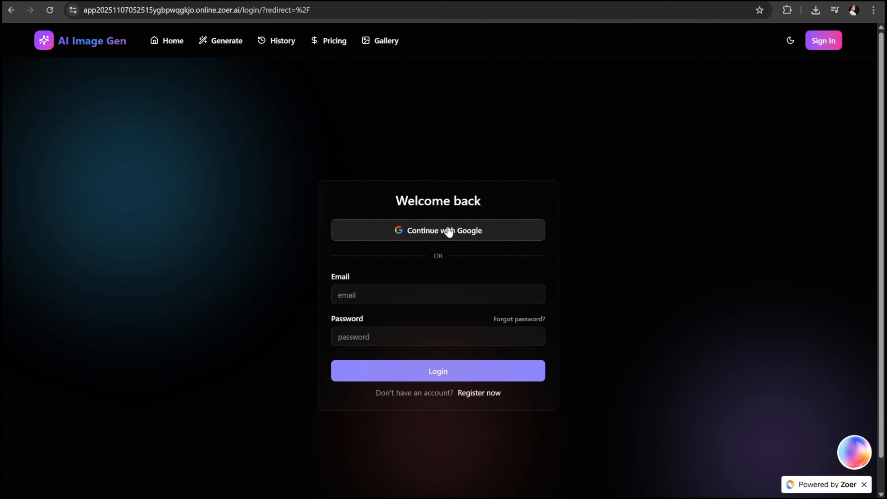
Sign in to the live site with Google and switch it to Light theme.
{"action": "left_click", "coordinate": [429, 232]}
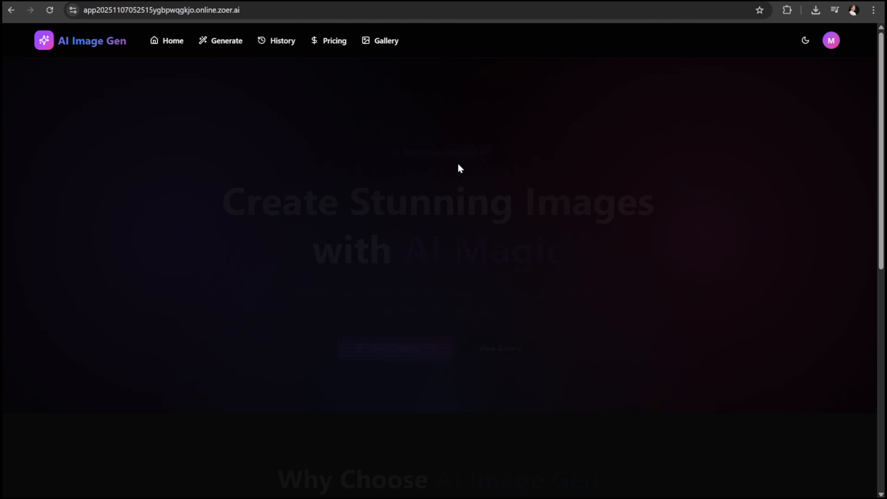
{"action": "left_click", "coordinate": [805, 40]}
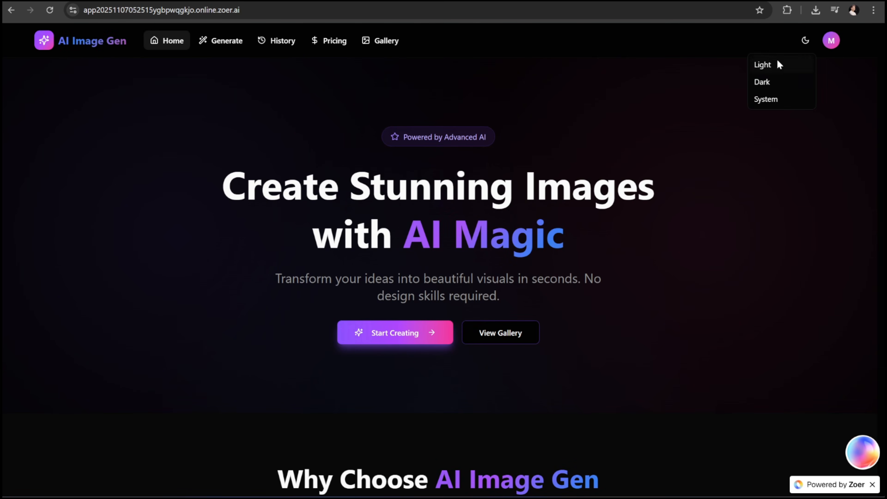
{"action": "left_click", "coordinate": [765, 63]}
Open the account's Profile page and check the credit balance of 15.
{"action": "left_click", "coordinate": [832, 40]}
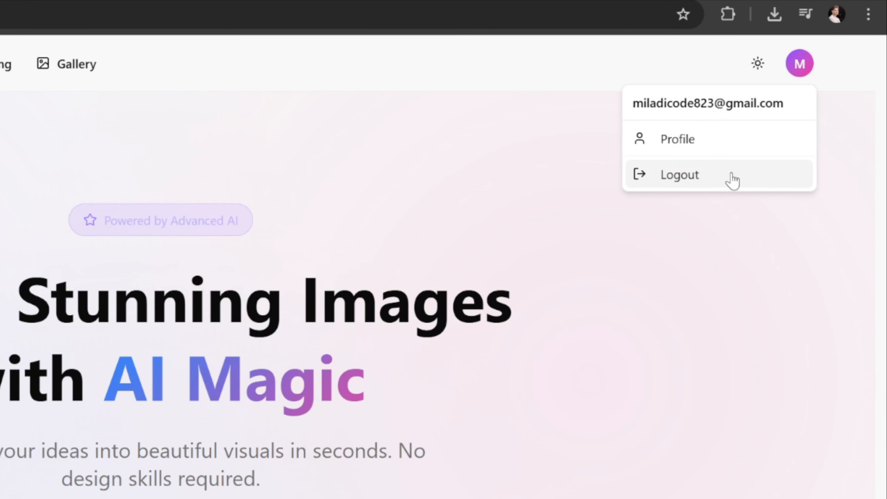
{"action": "left_click", "coordinate": [727, 144]}
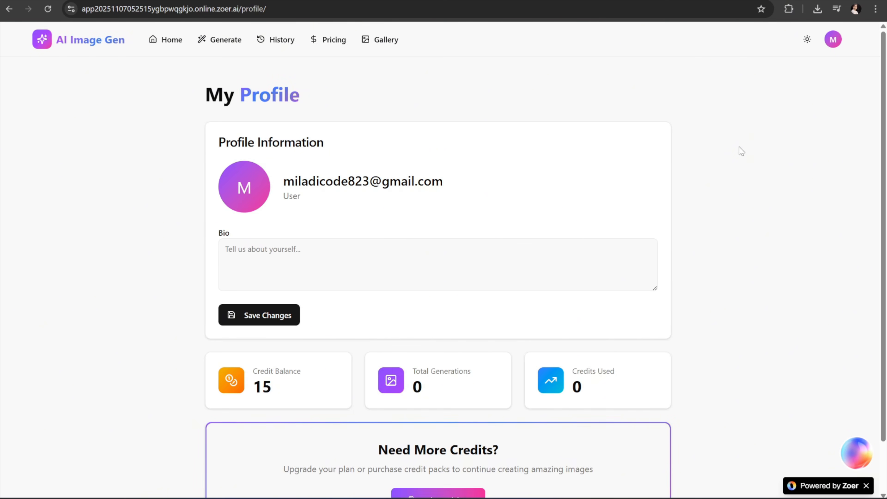
{"action": "scroll", "coordinate": [741, 150], "scroll_direction": "down", "scroll_amount": 2}
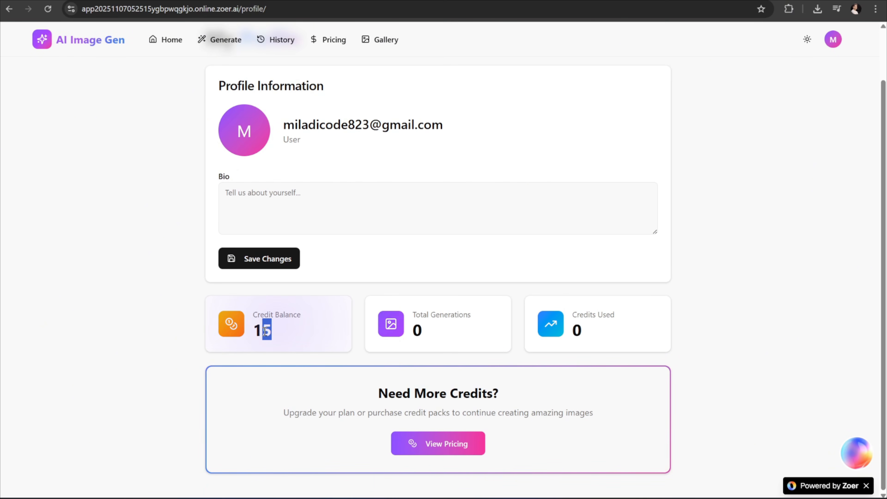
{"action": "left_click_drag", "start_coordinate": [264, 331], "coordinate": [248, 335]}
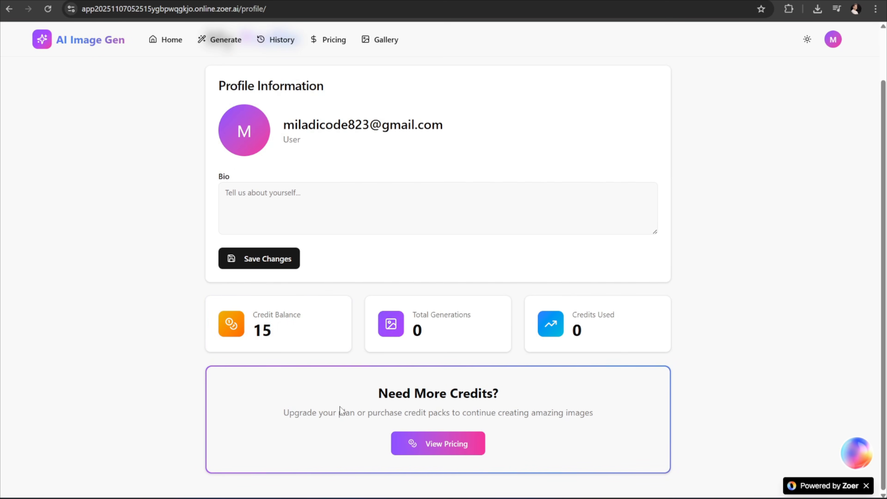
Browse the credit pack pricing page and the community gallery, then return to the home page.
{"action": "left_click", "coordinate": [446, 448]}
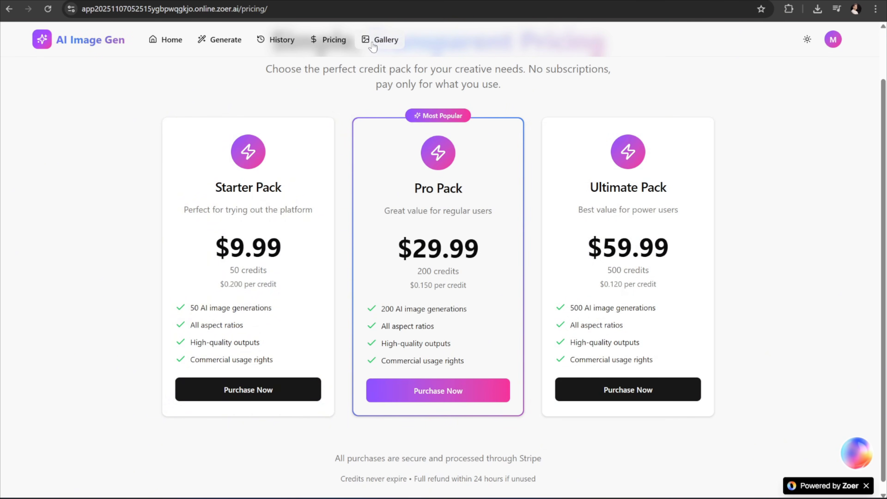
{"action": "left_click", "coordinate": [376, 45]}
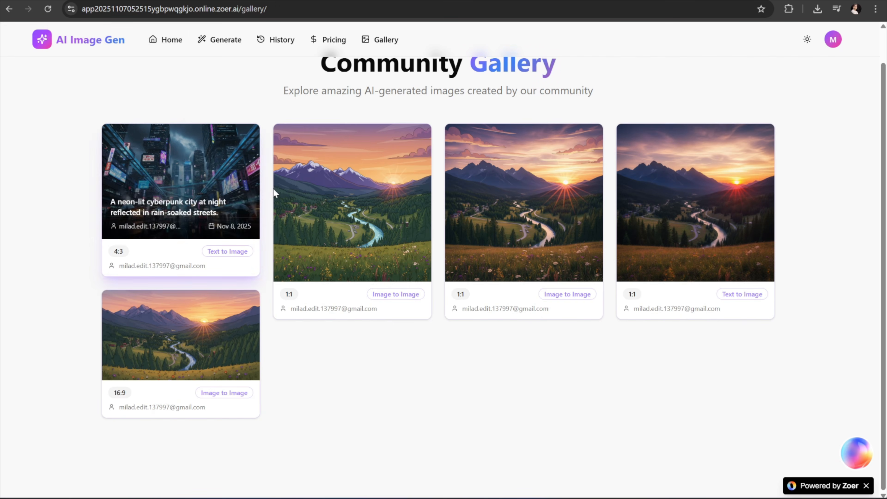
{"action": "left_click", "coordinate": [168, 50]}
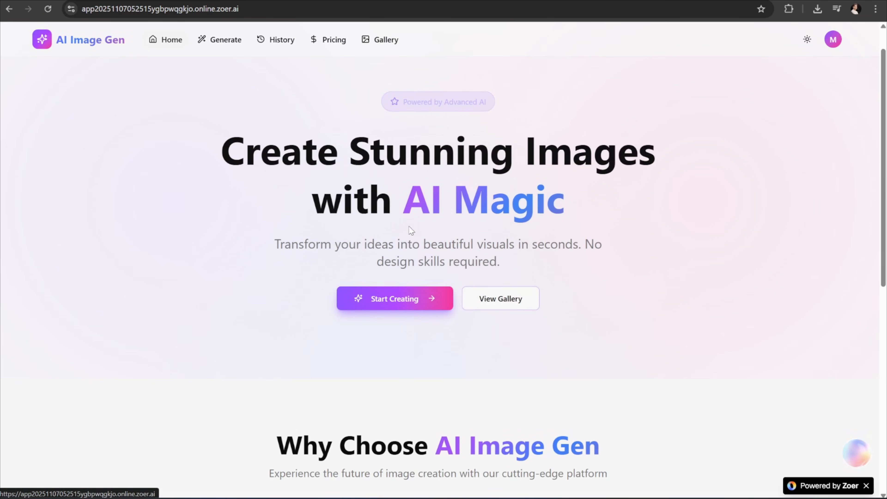
{"action": "scroll", "coordinate": [589, 355], "scroll_direction": "down", "scroll_amount": 10}
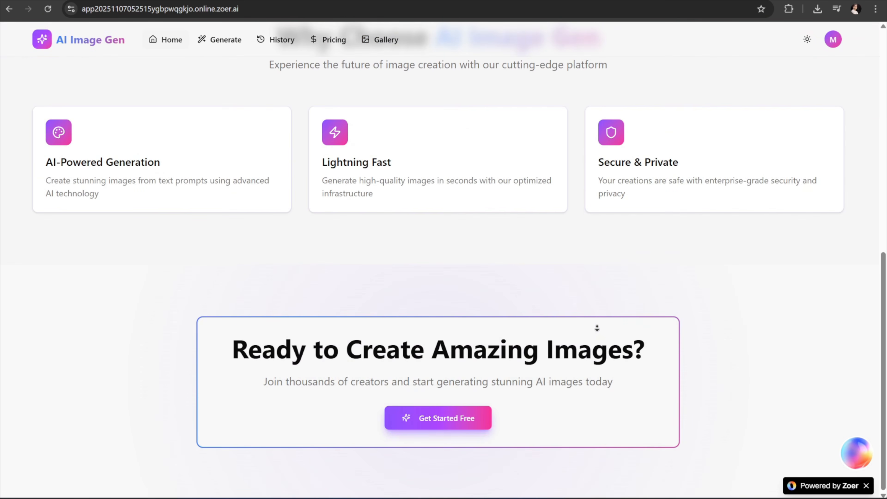
{"action": "scroll", "coordinate": [616, 240], "scroll_direction": "up", "scroll_amount": 10}
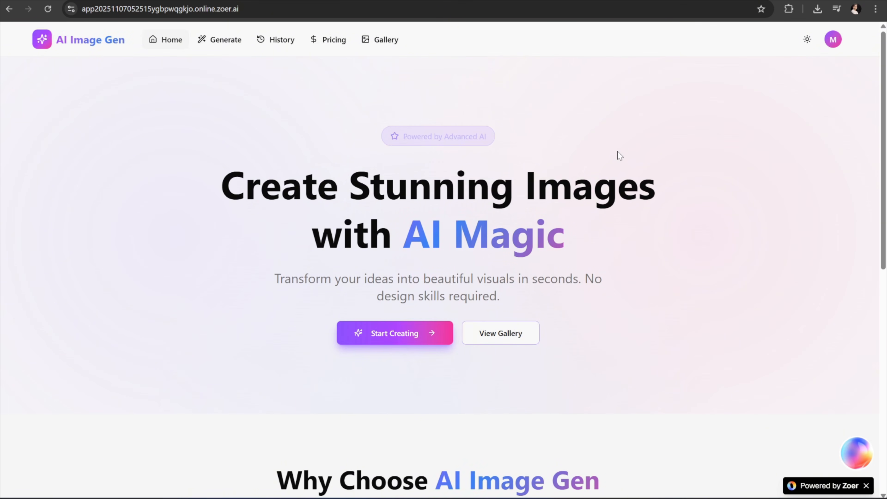